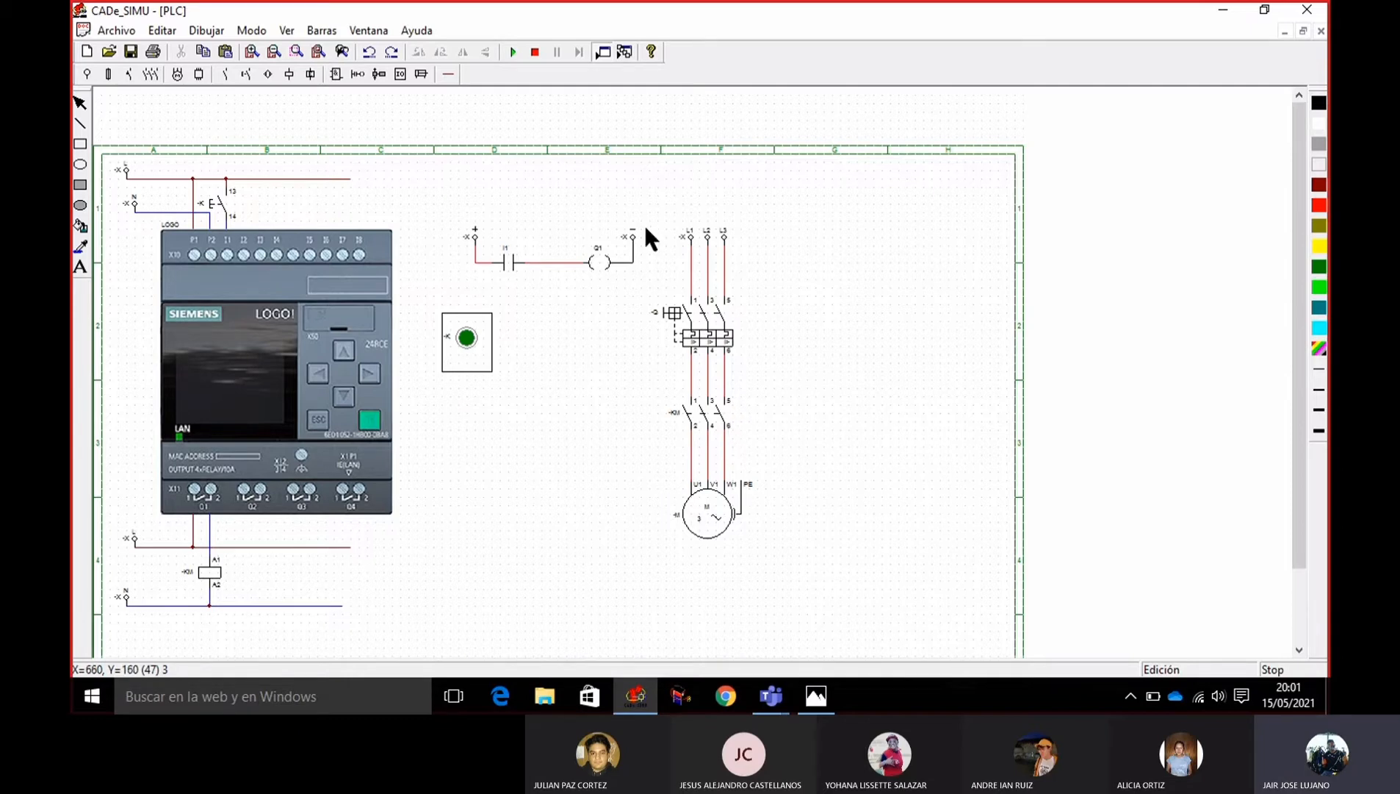
Restart the simulation of the single-motor LOGO! circuit and operate the green pushbutton with the motor breaker closed.
left_click(541, 53)
left_click(513, 53)
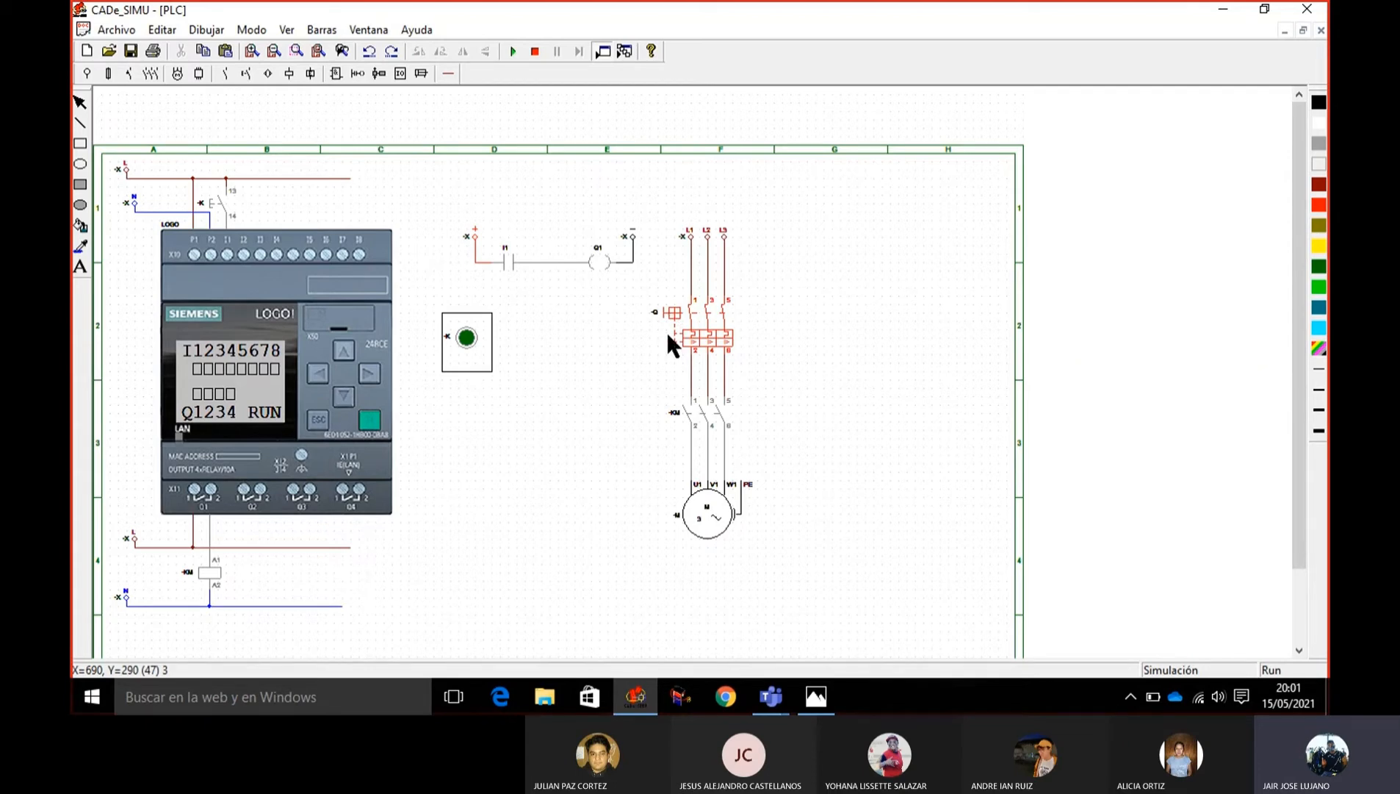
left_click(474, 346)
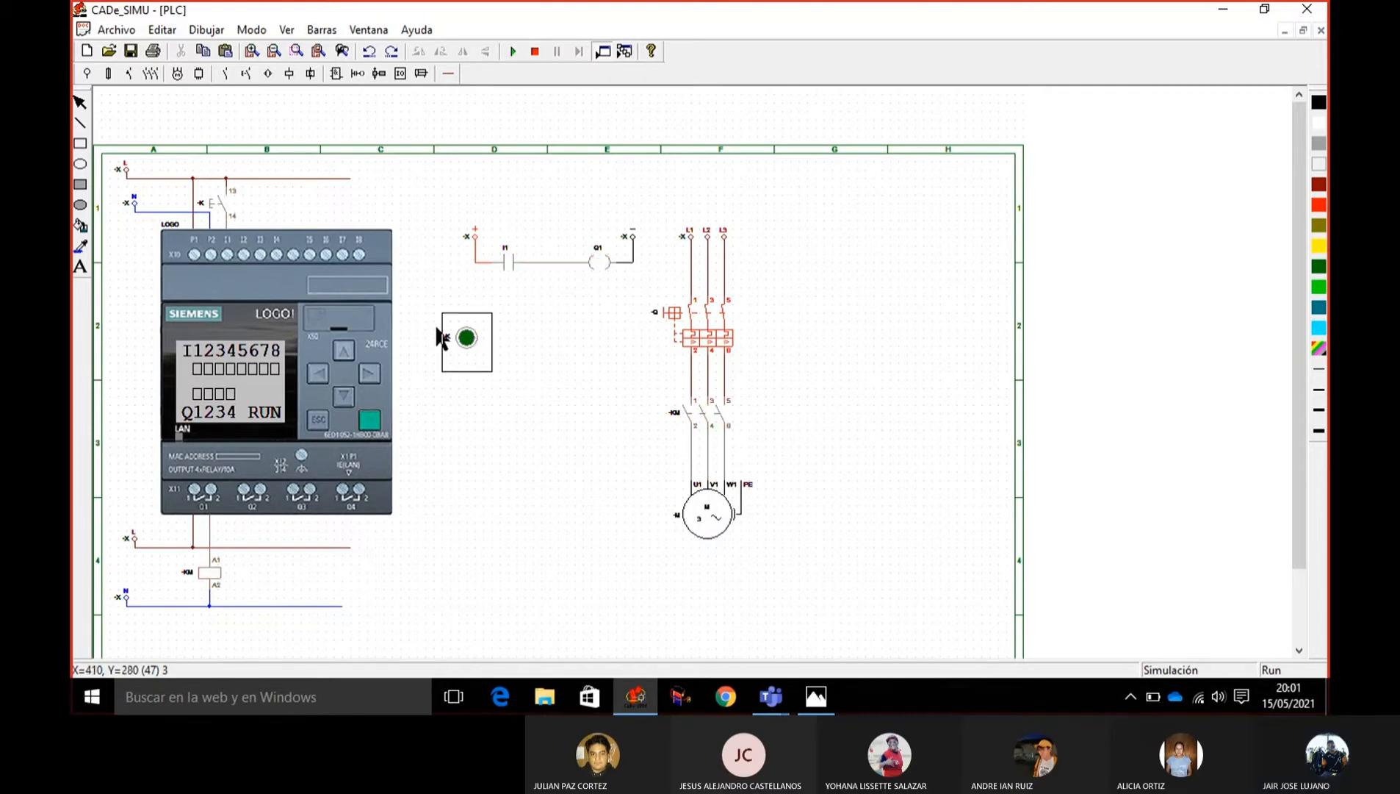
left_click(467, 344)
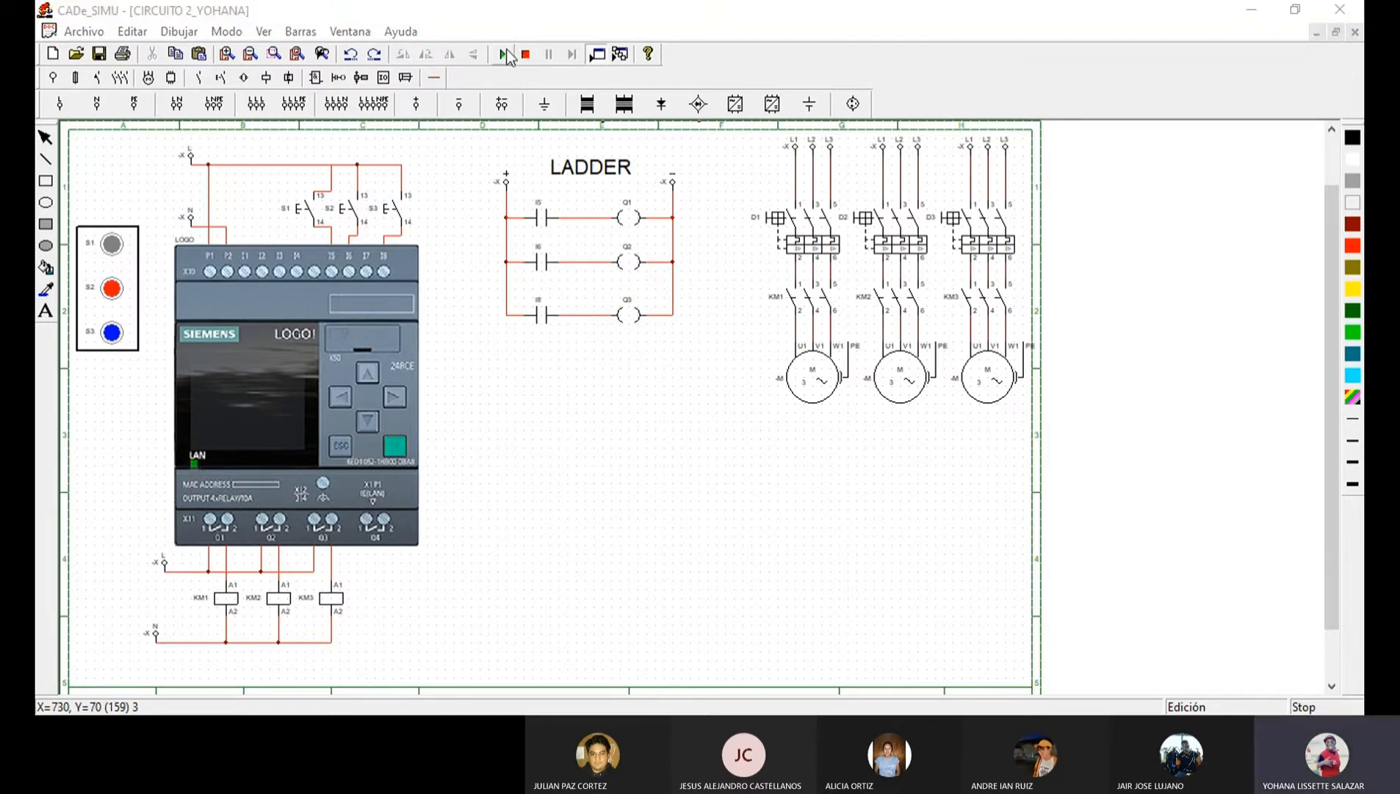
Start the simulation of the three-motor circuit and close motor breakers D1, D2 and D3.
left_click(506, 55)
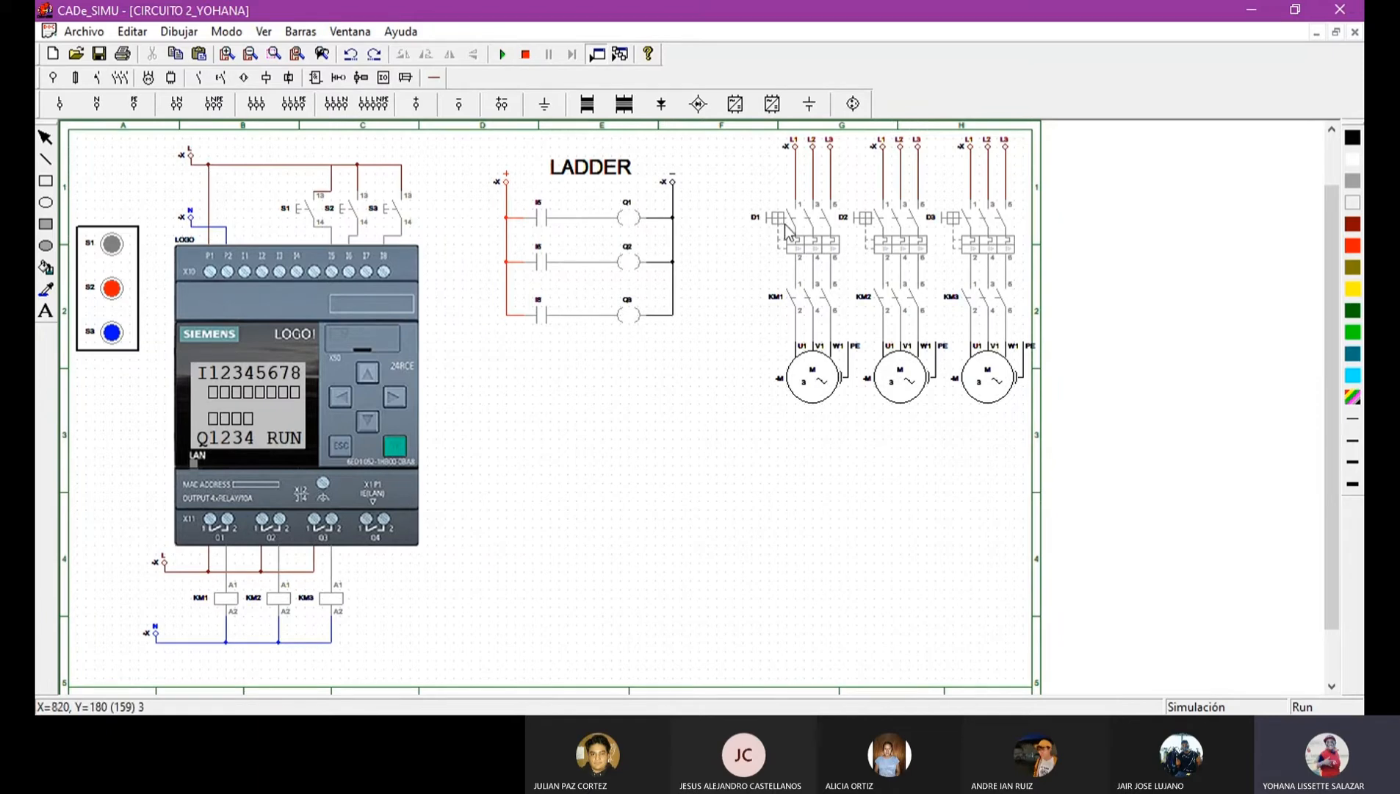
left_click(841, 241)
left_click(906, 227)
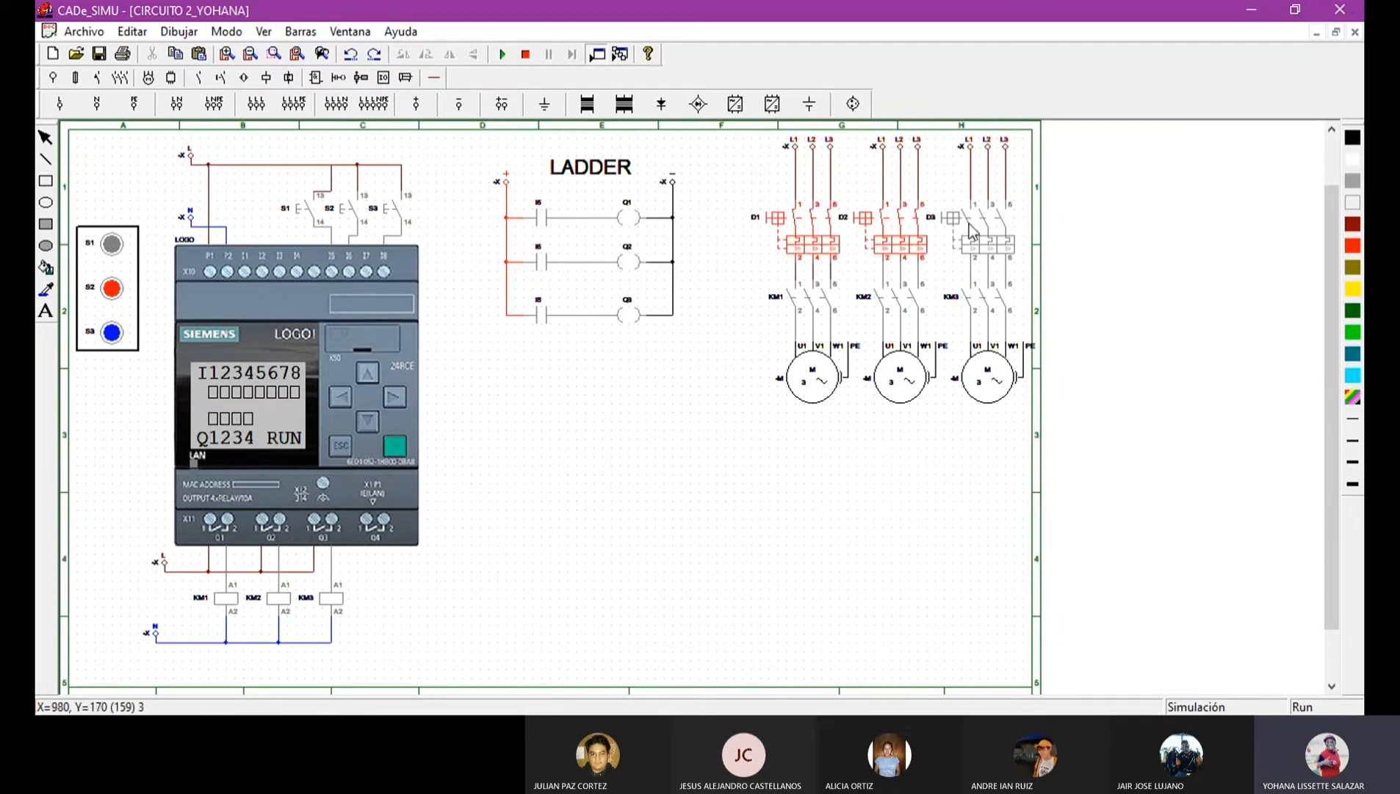
left_click(971, 230)
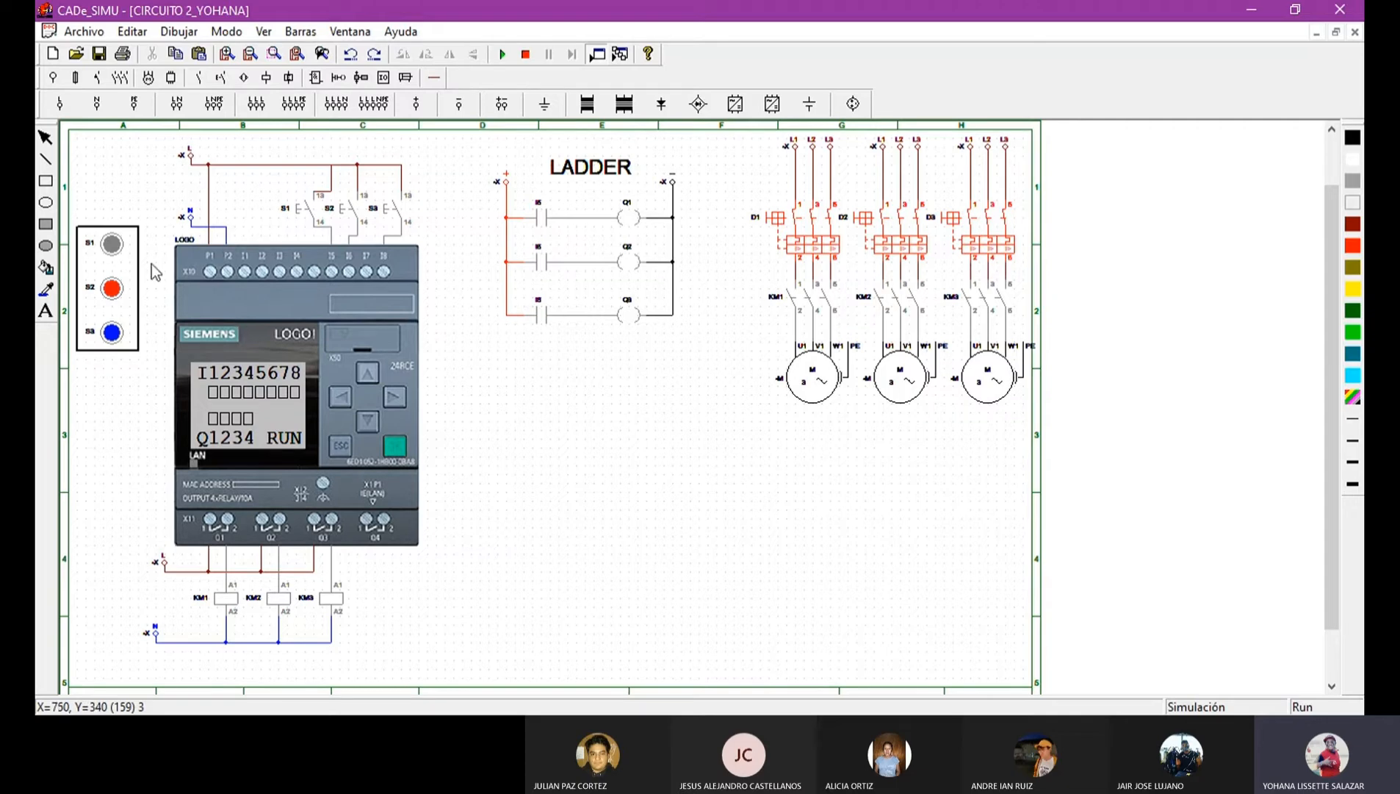
Switch on S1, S2 and S3 one after another to start the three motors.
left_click(111, 245)
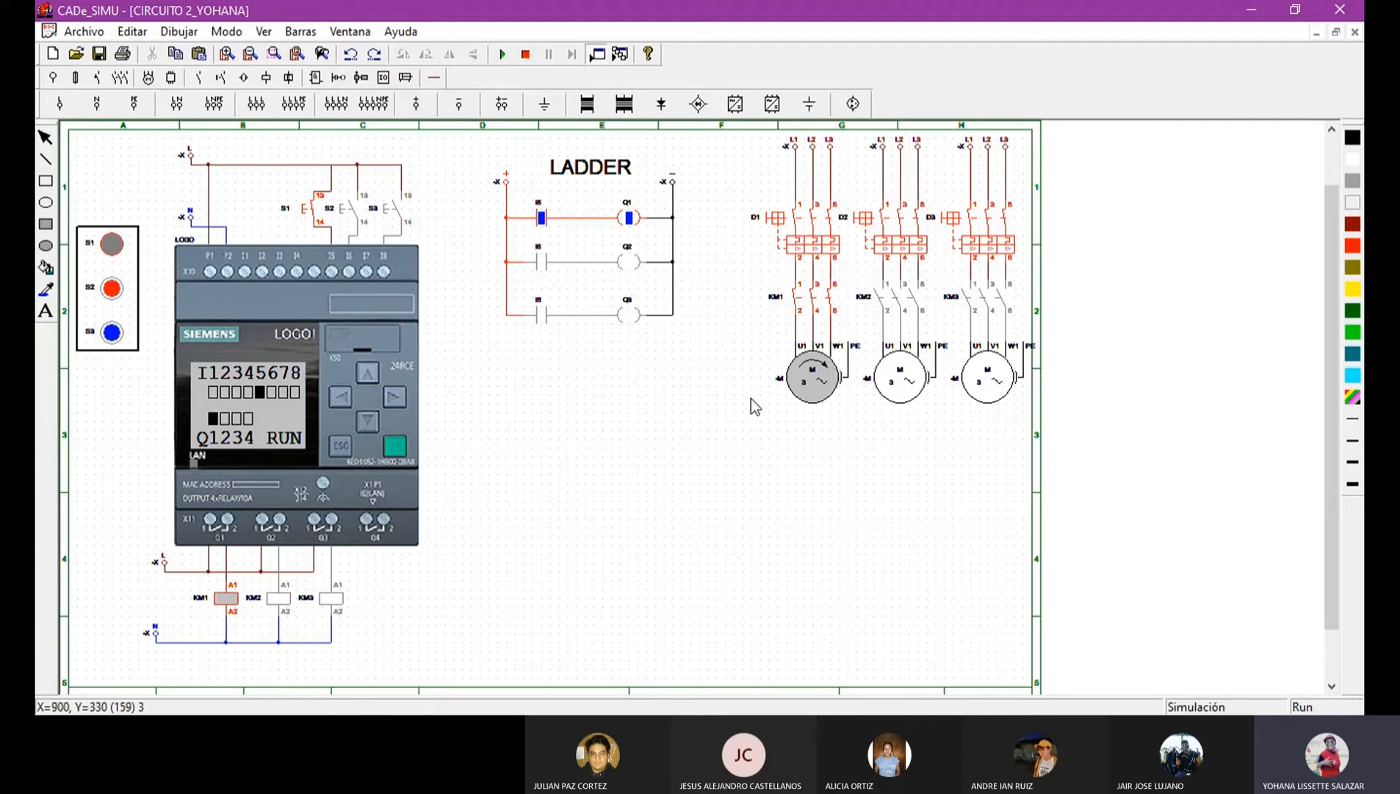
left_click(110, 289)
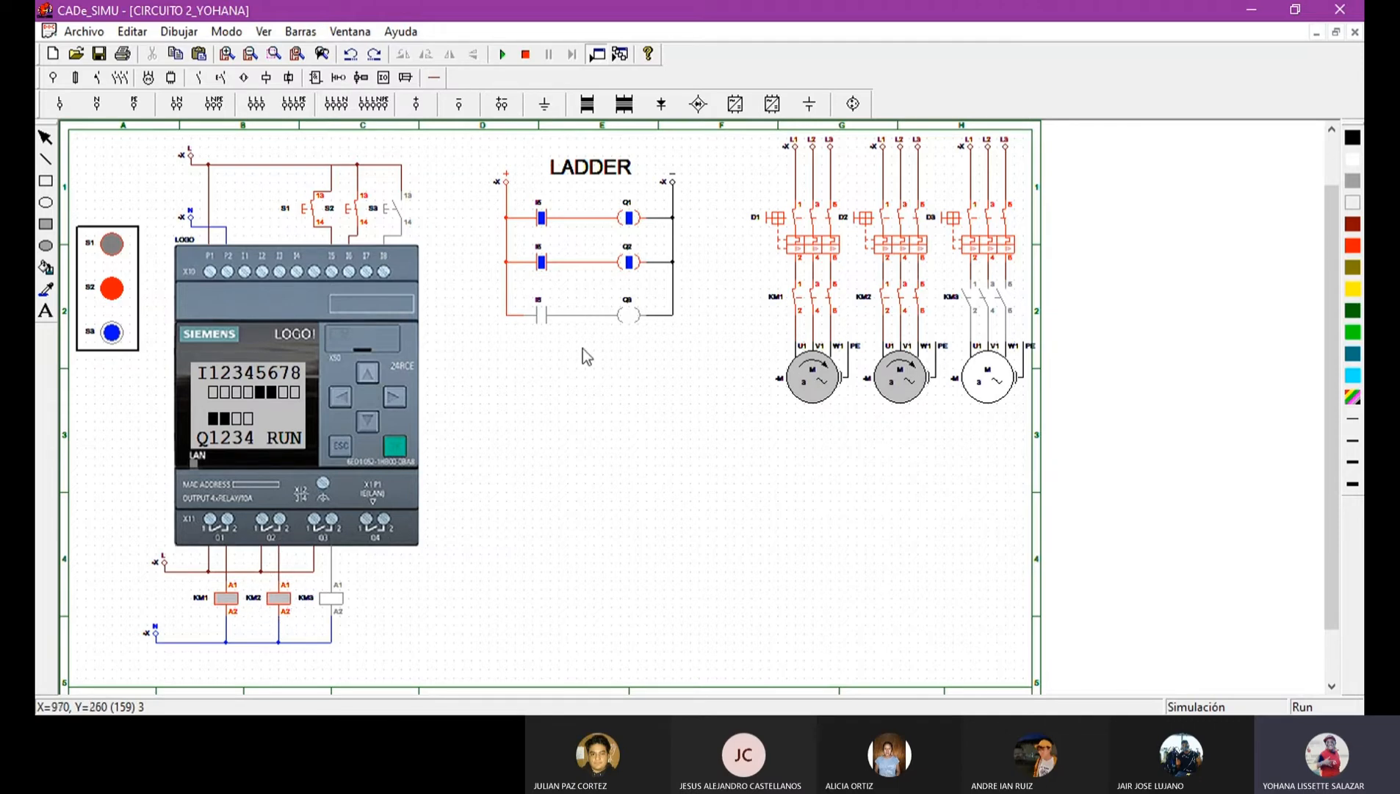
left_click(114, 335)
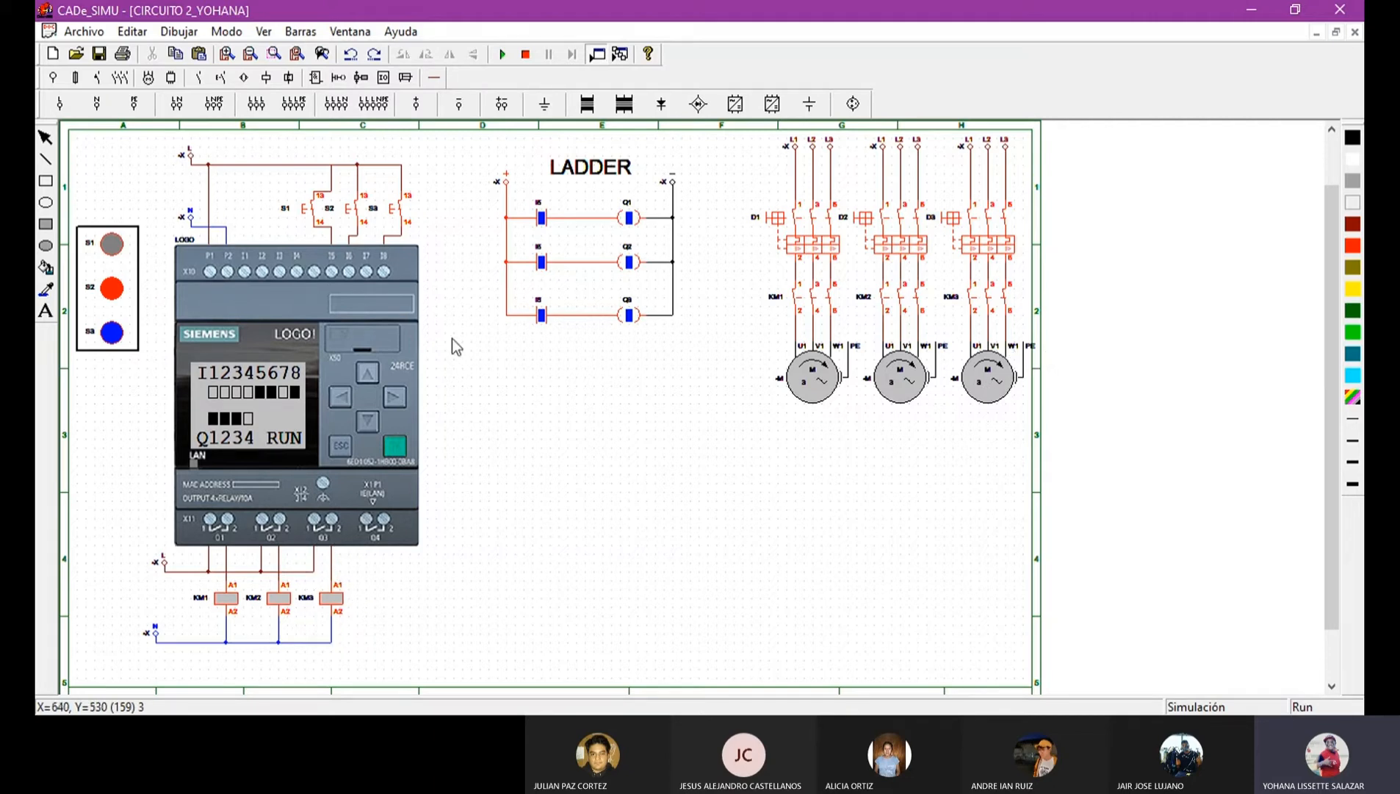
Switch the three pushbuttons back off to stop the motors and end the simulation.
left_click(110, 339)
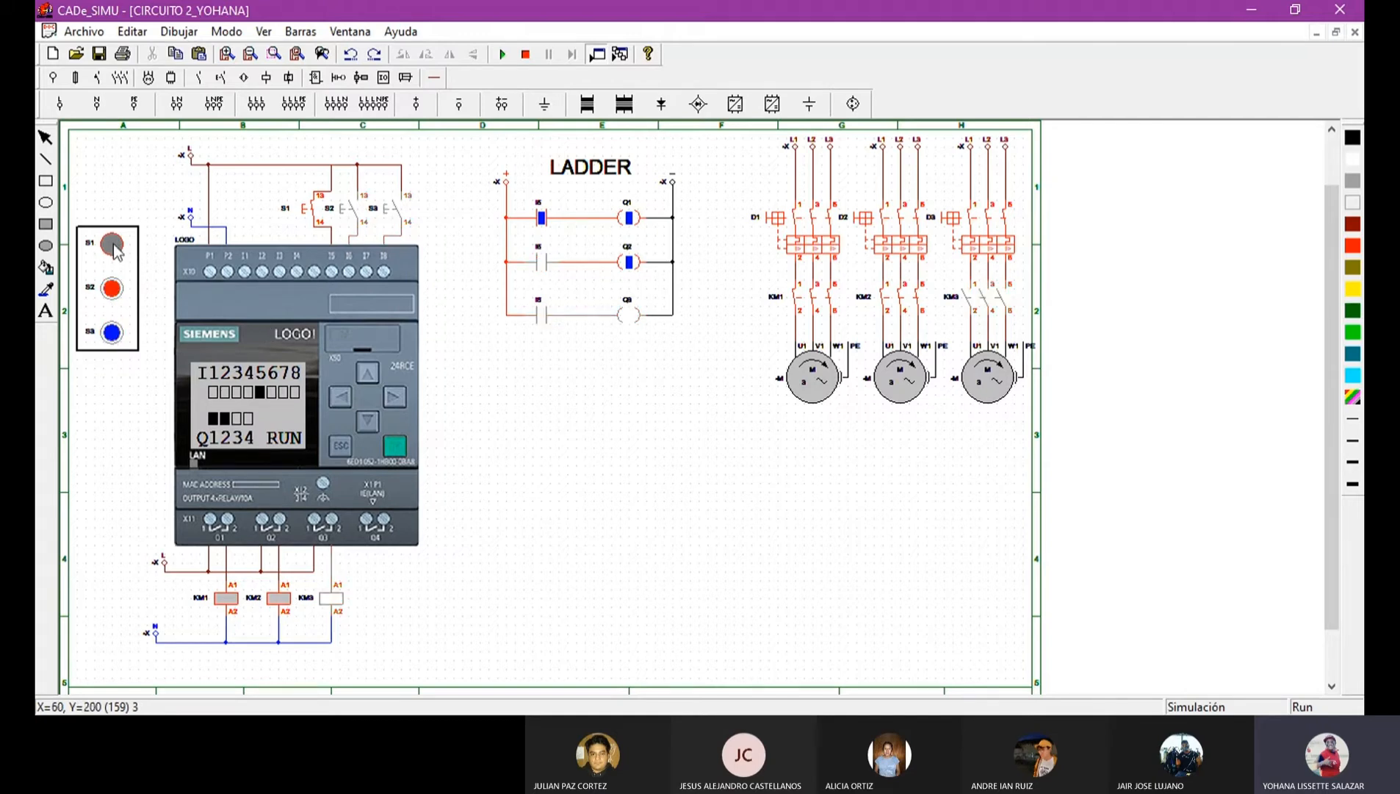
left_click(113, 248)
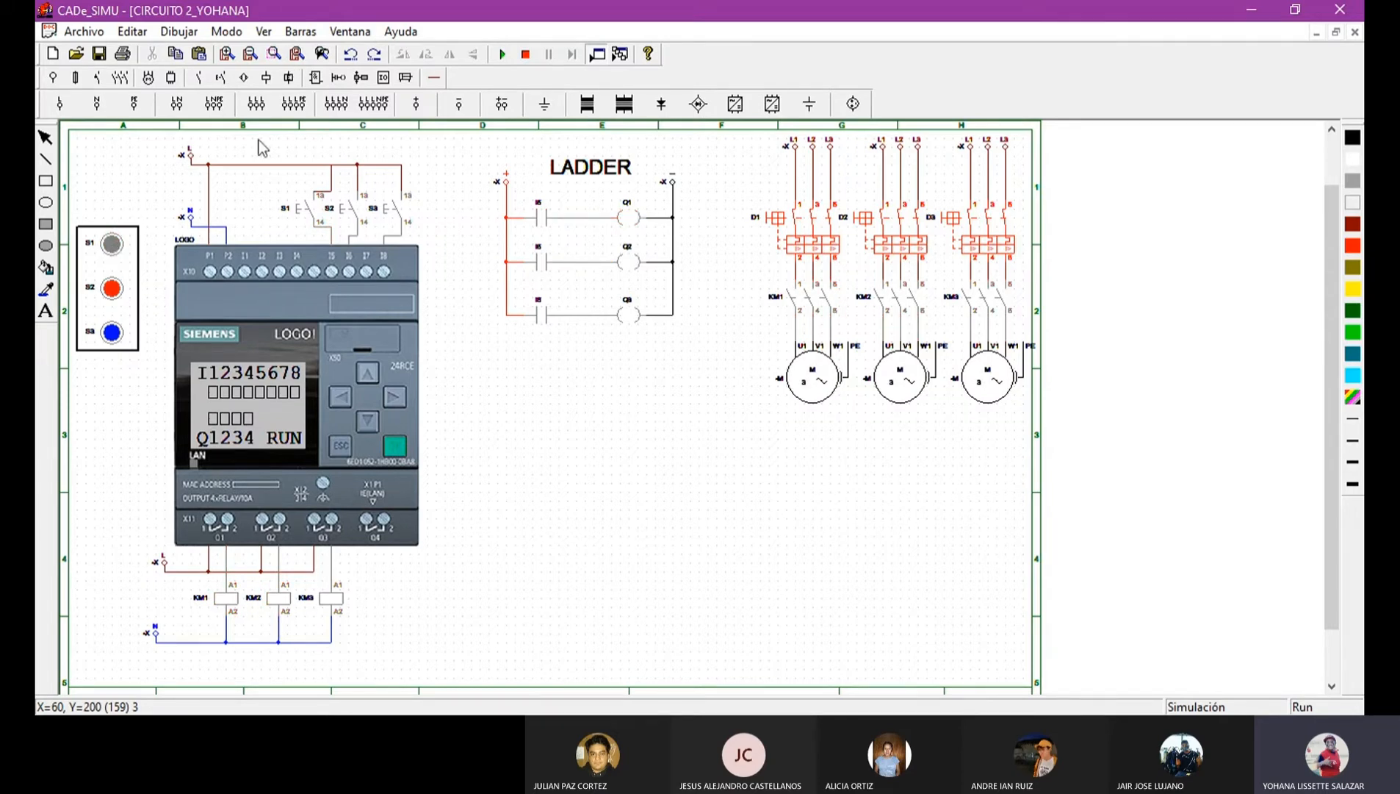
left_click(525, 54)
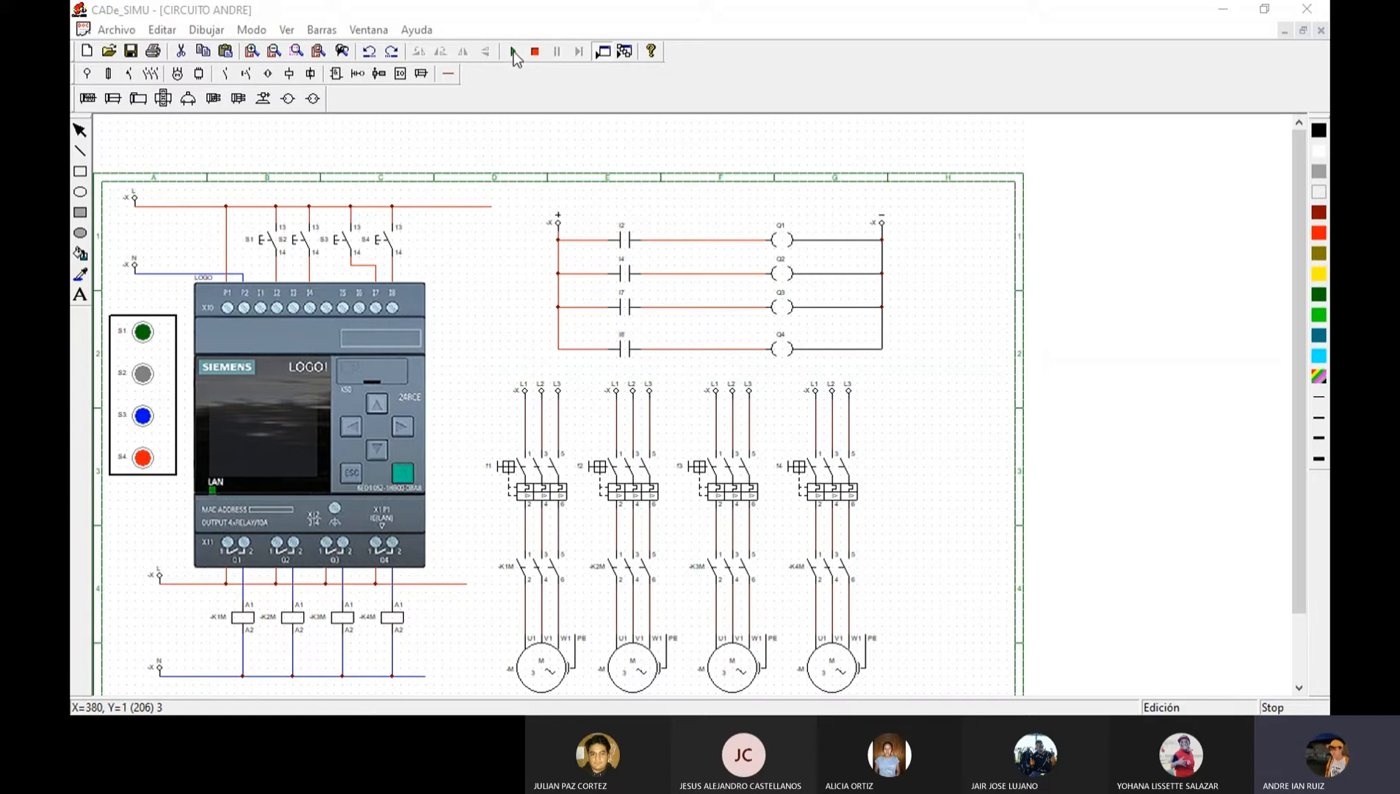
Start the simulation of the four-motor circuit and close the circuit breakers of all four motors.
left_click(543, 490)
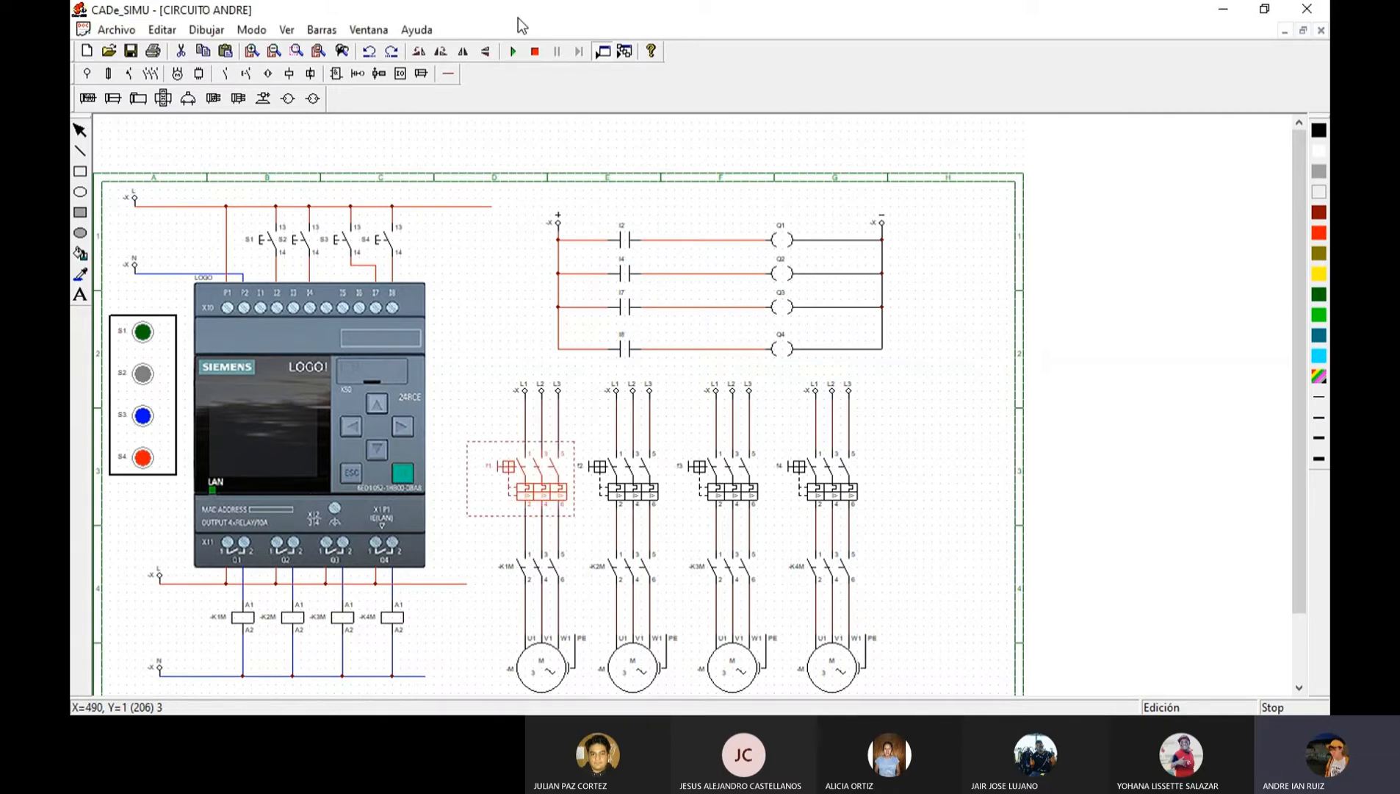
left_click(514, 51)
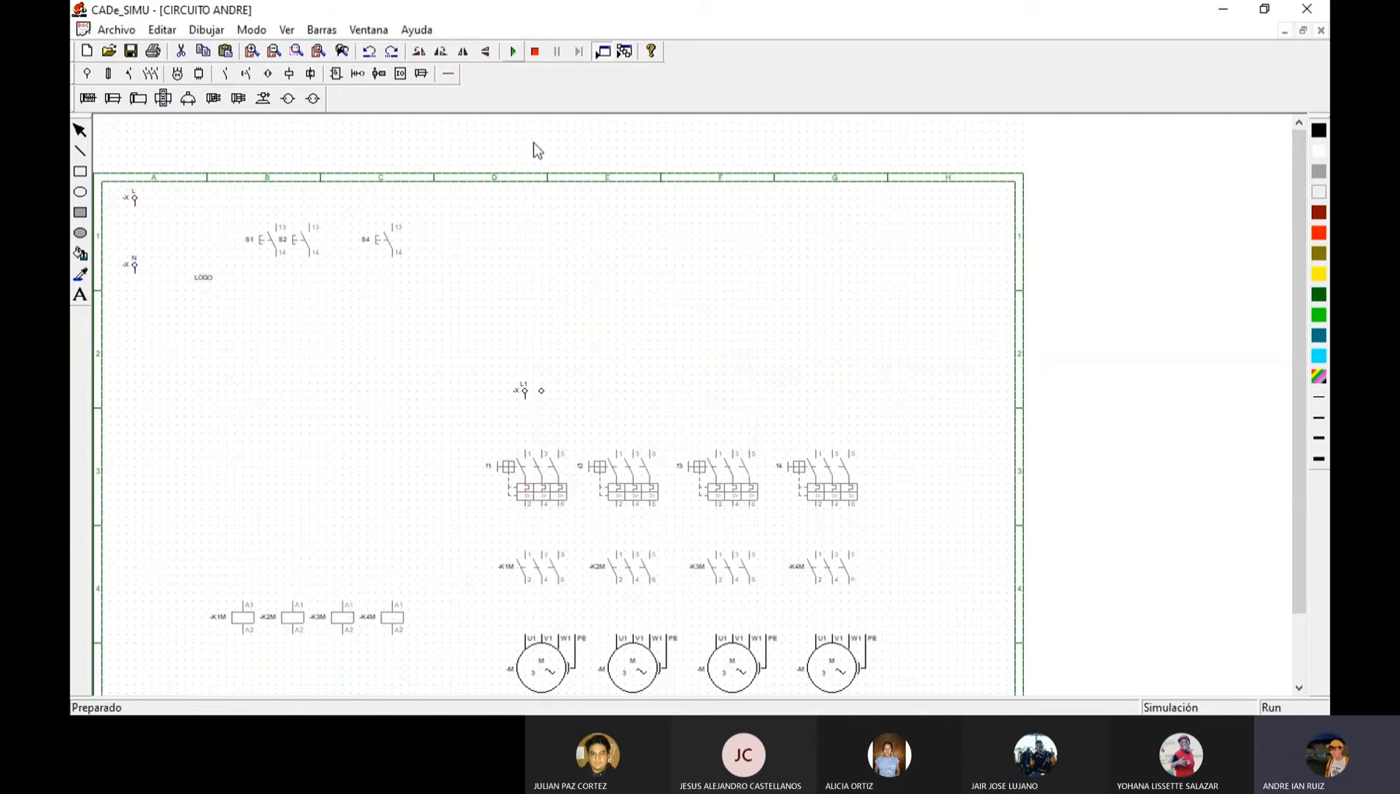
left_click(538, 486)
left_click(639, 483)
left_click(728, 486)
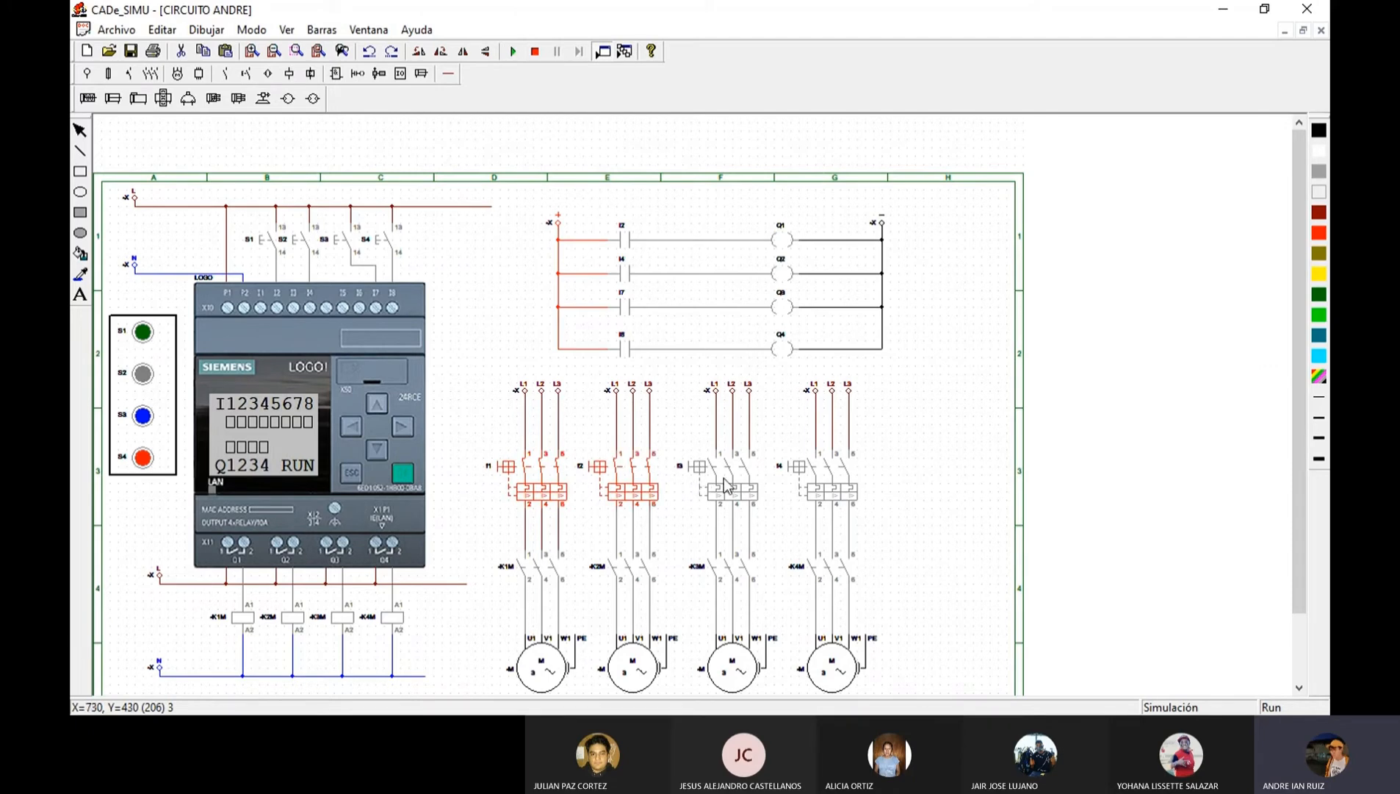
left_click(825, 490)
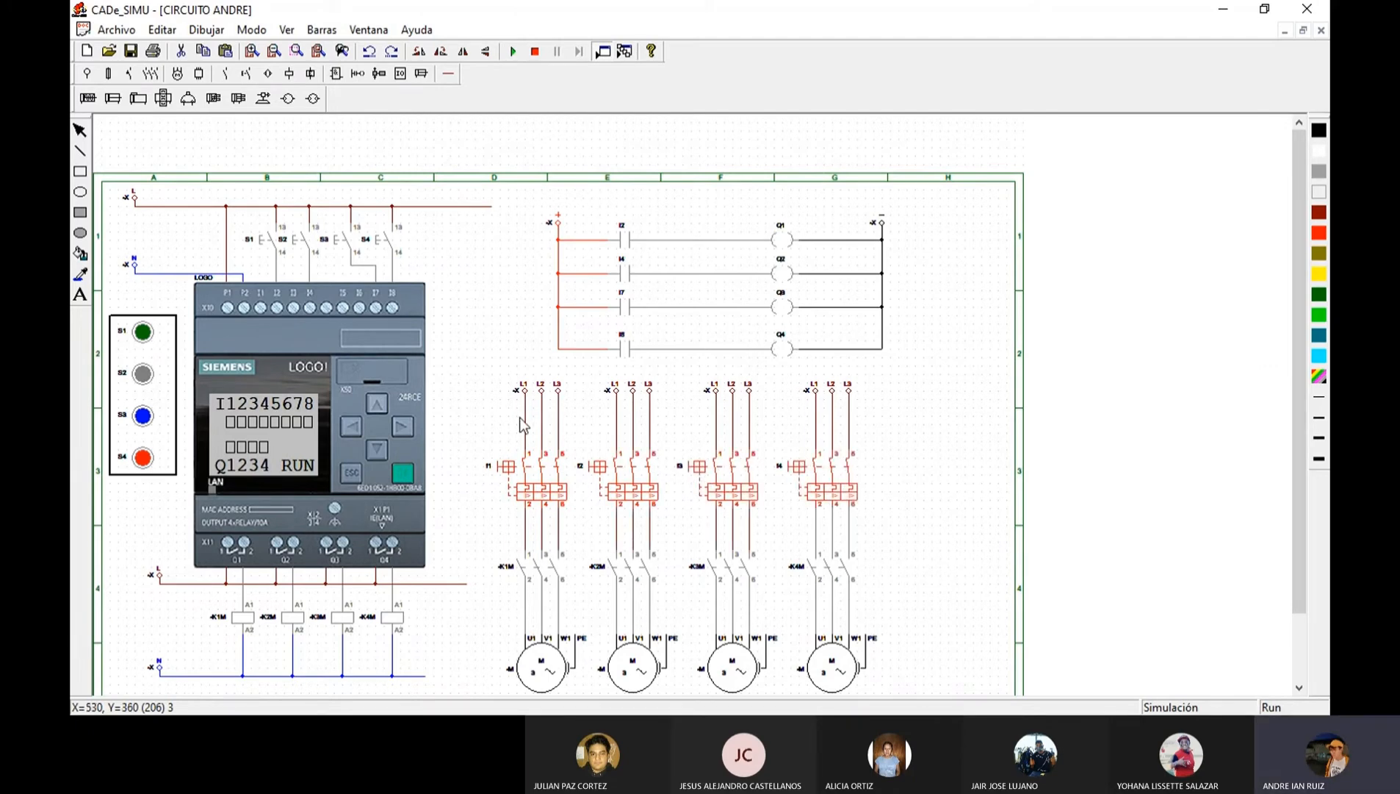
Switch on S1, S2, S3 and S4 in turn to start the four motors, and stop the simulation.
left_click(144, 333)
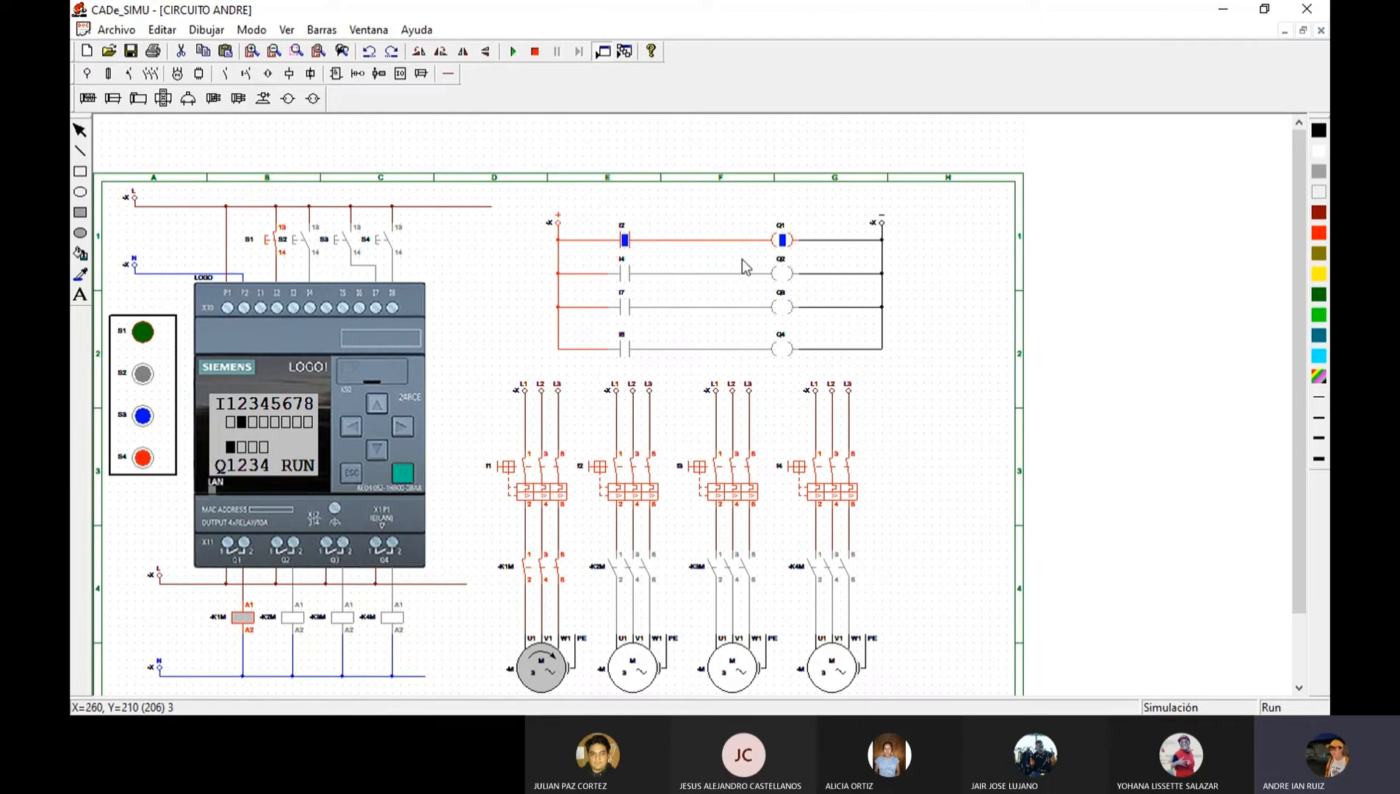
left_click(145, 377)
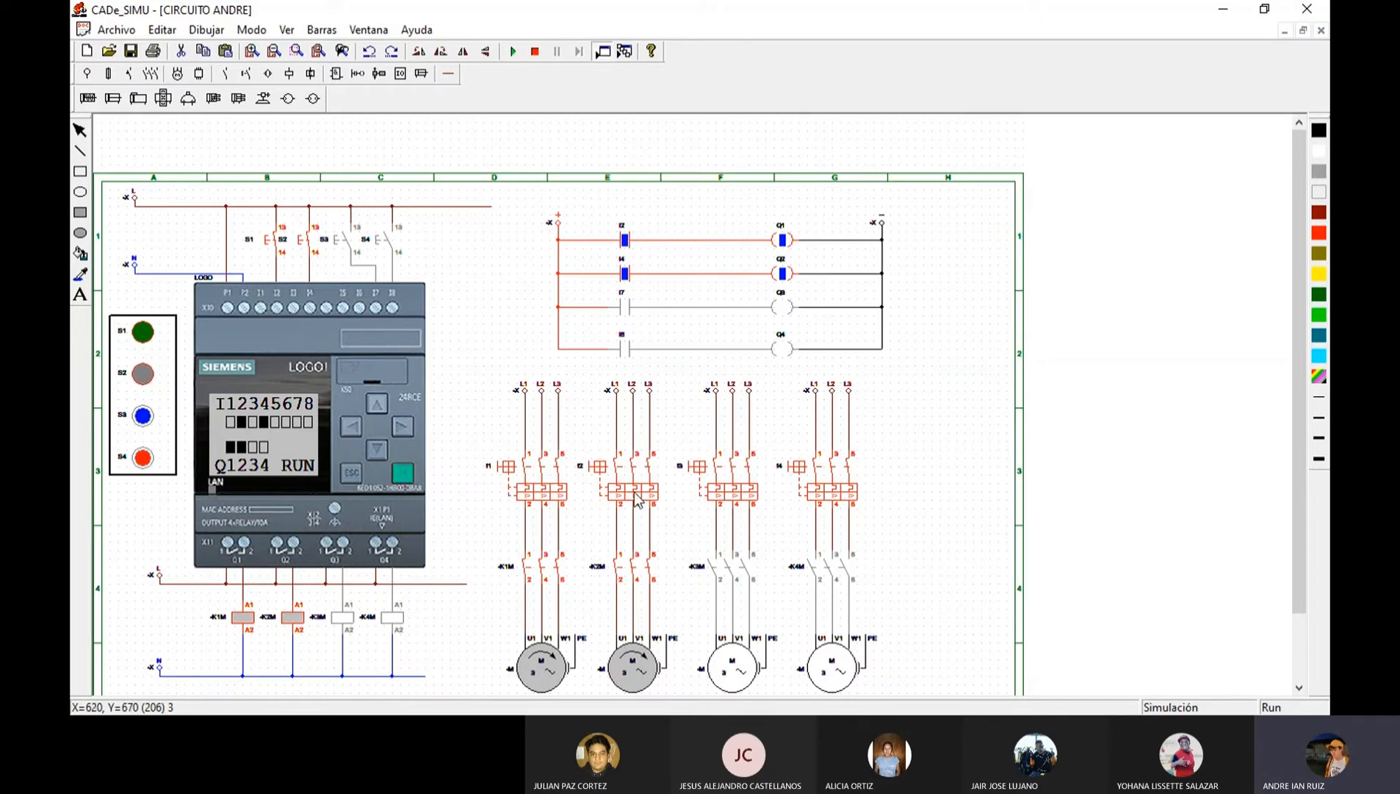
left_click(144, 416)
left_click(147, 414)
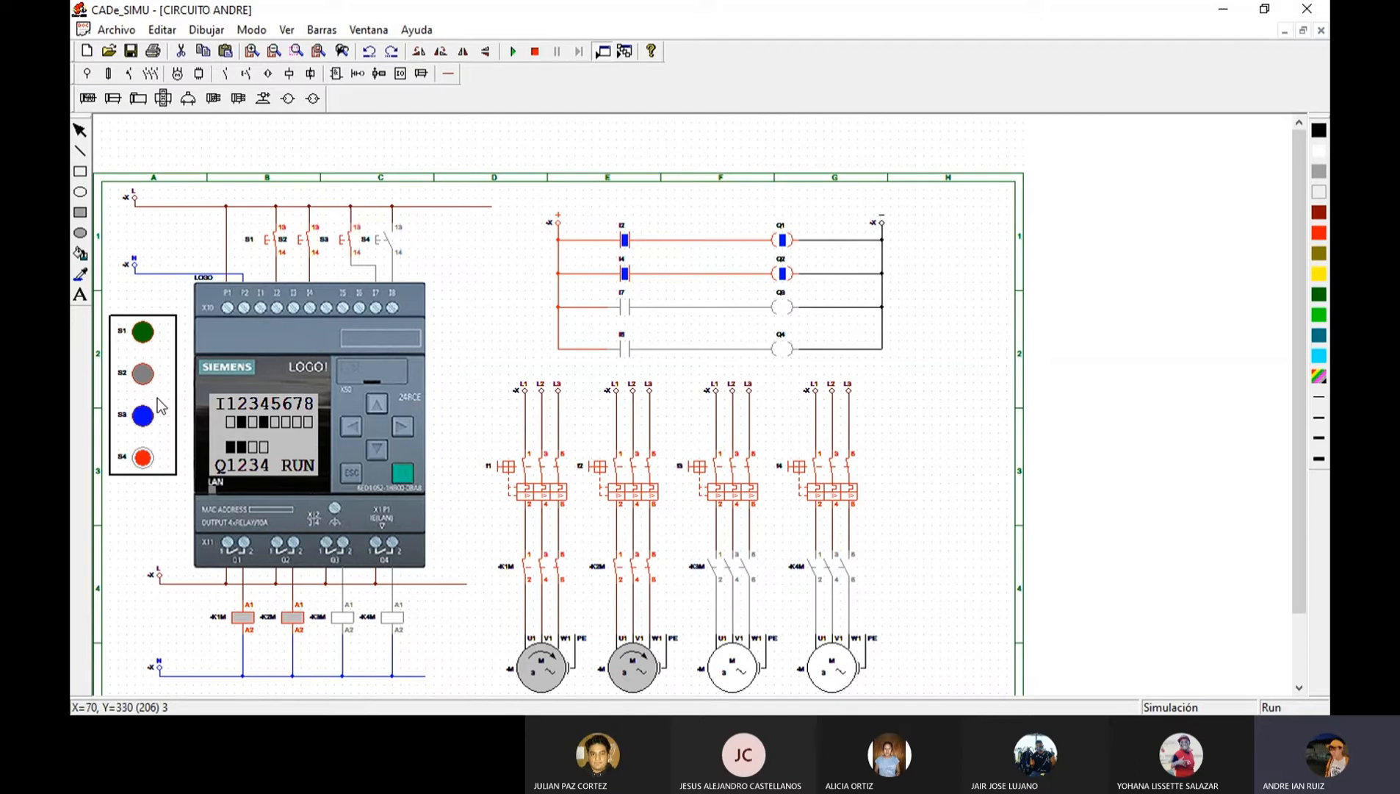
left_click(147, 456)
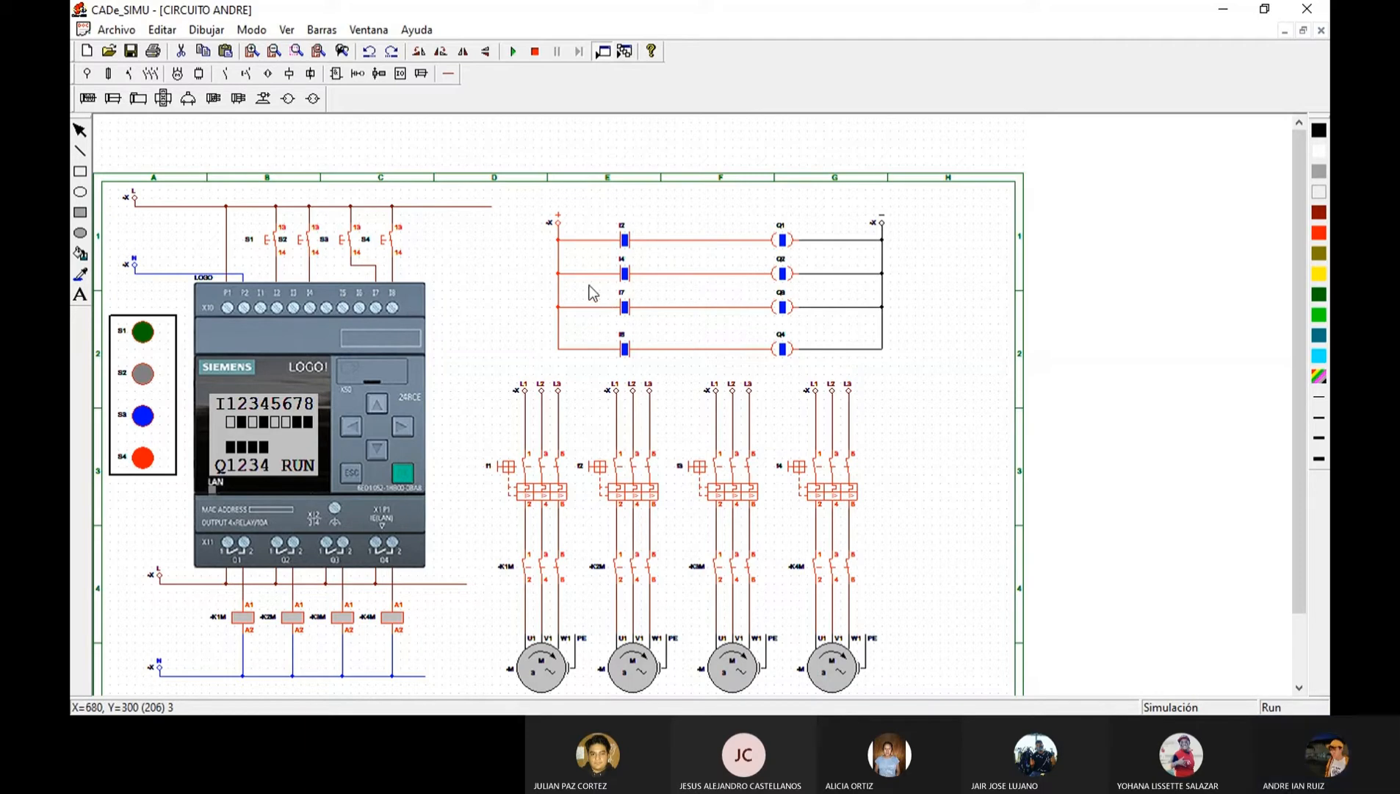
left_click(535, 52)
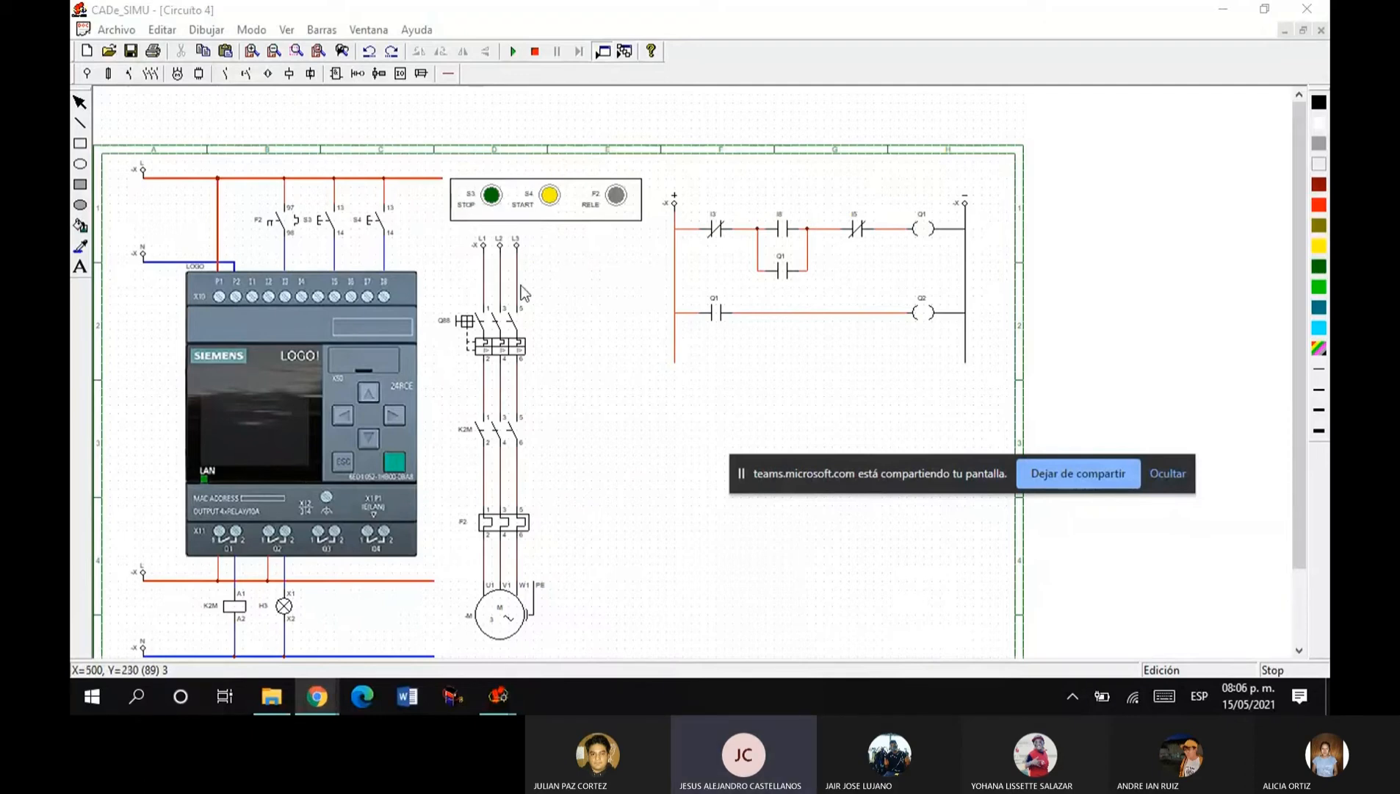
Simulate Circuito 4 with its breaker closed, starting the motor with S4, stopping it with S3 and starting it again.
left_click(509, 349)
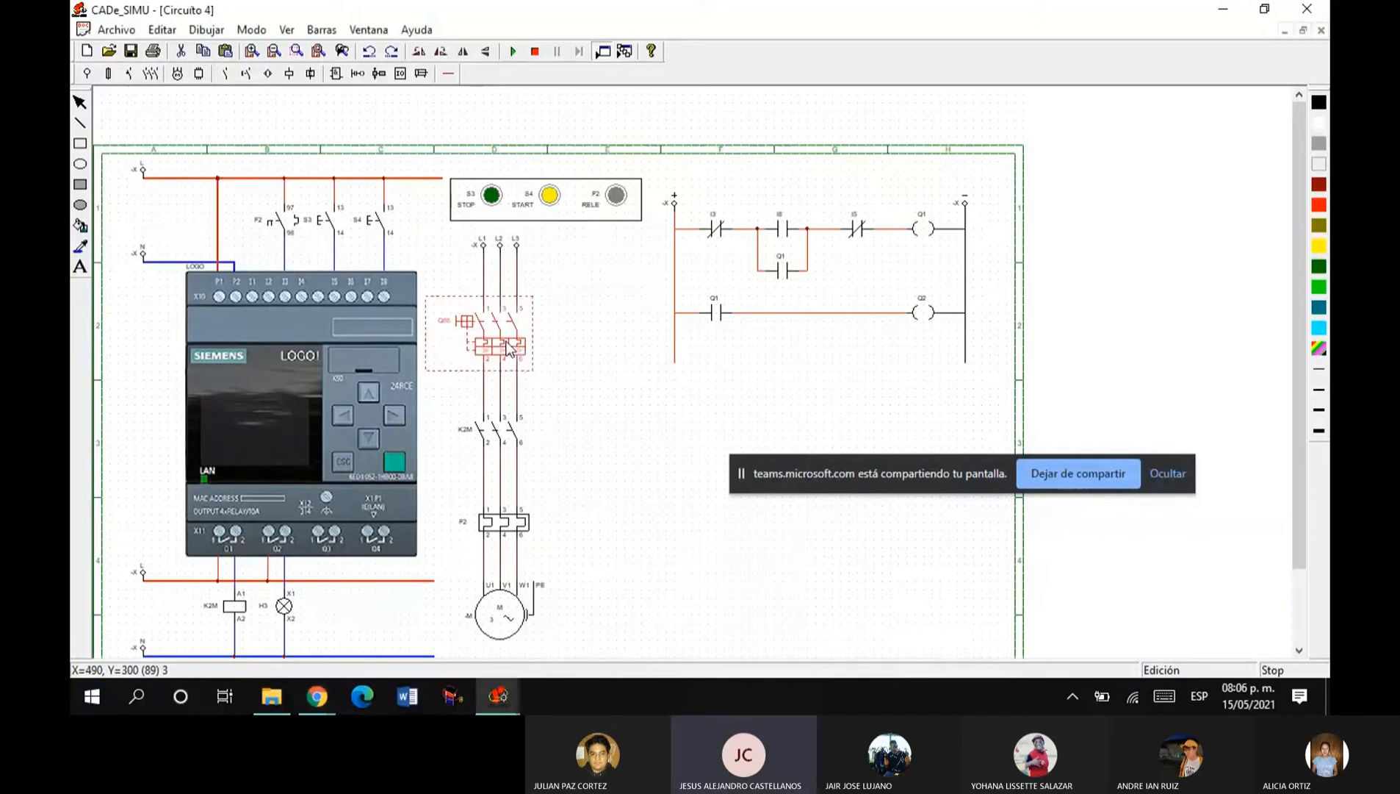
left_click(512, 50)
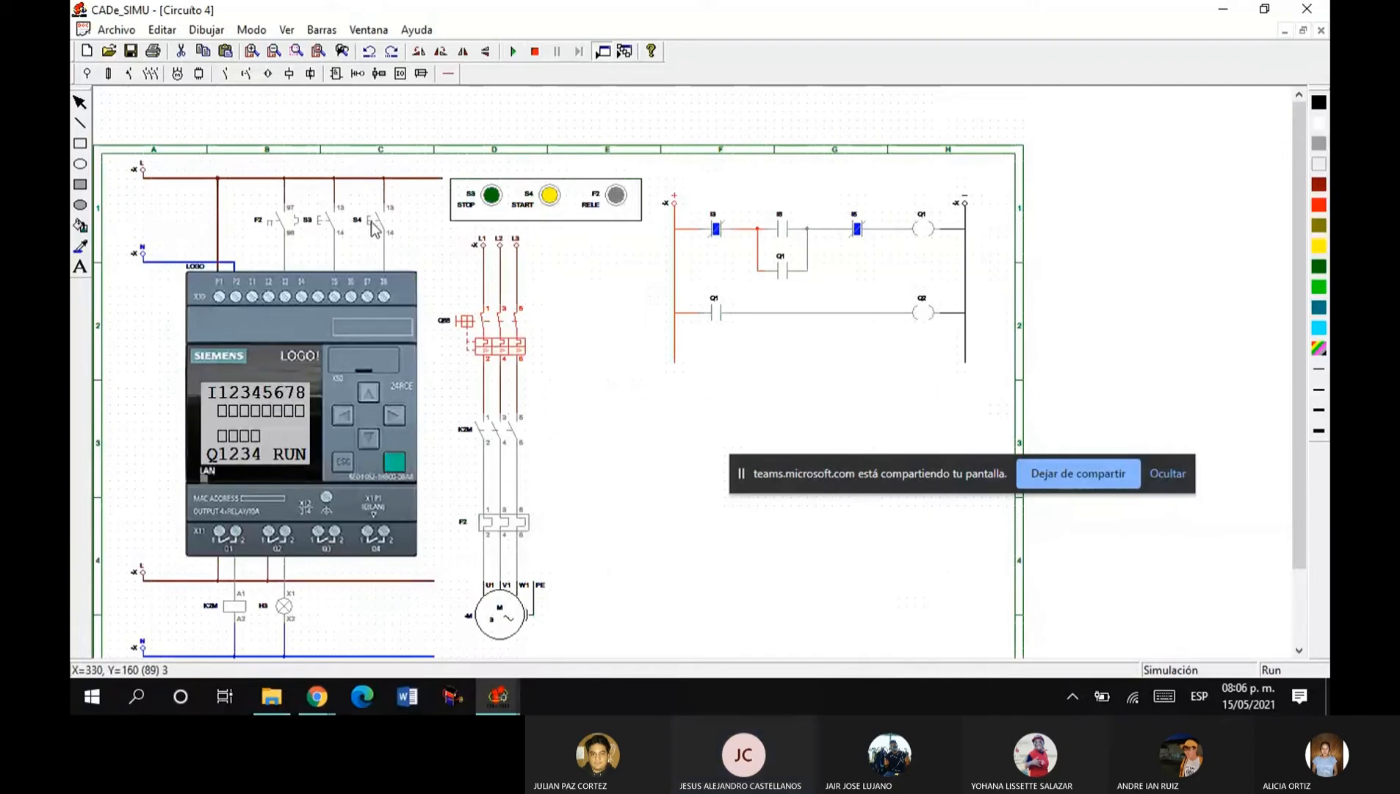
left_click(373, 223)
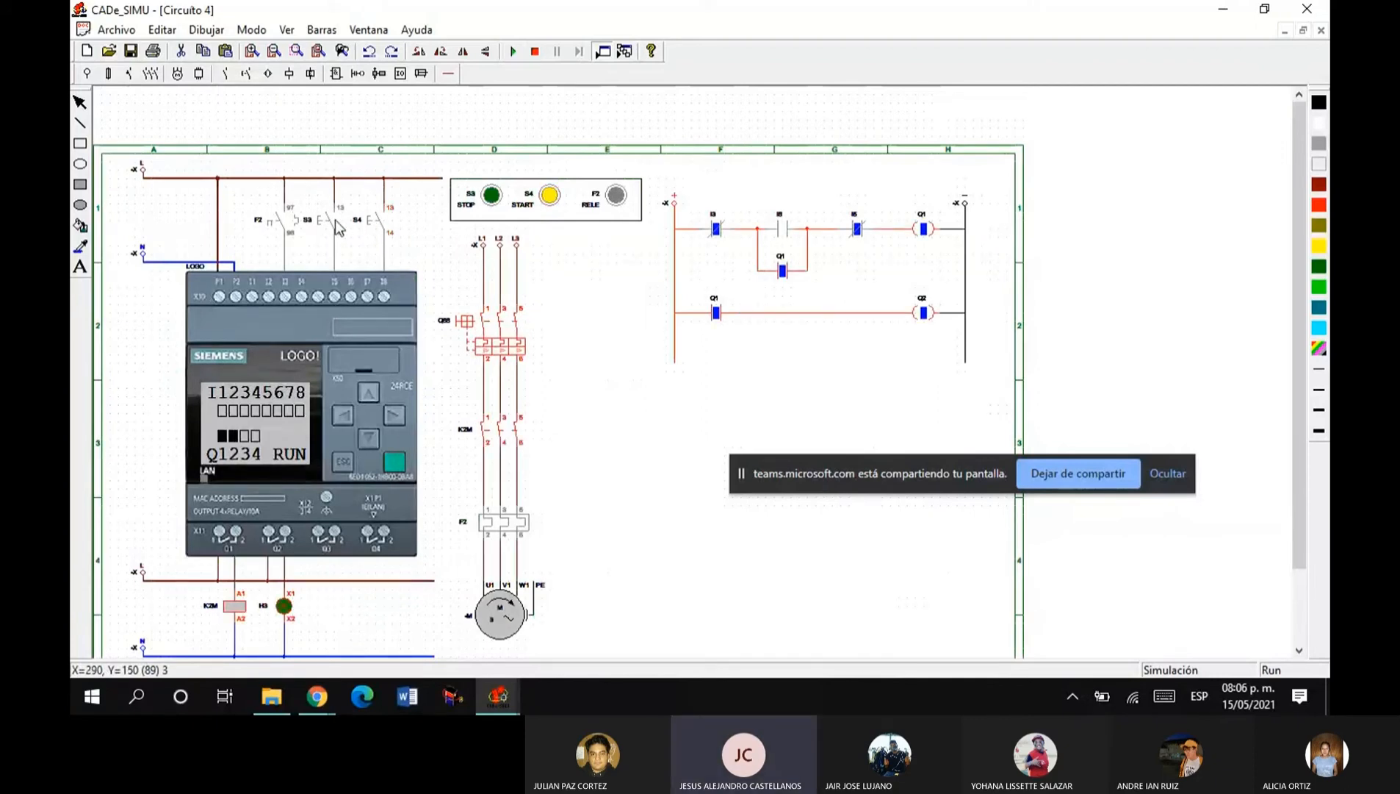
left_click(336, 224)
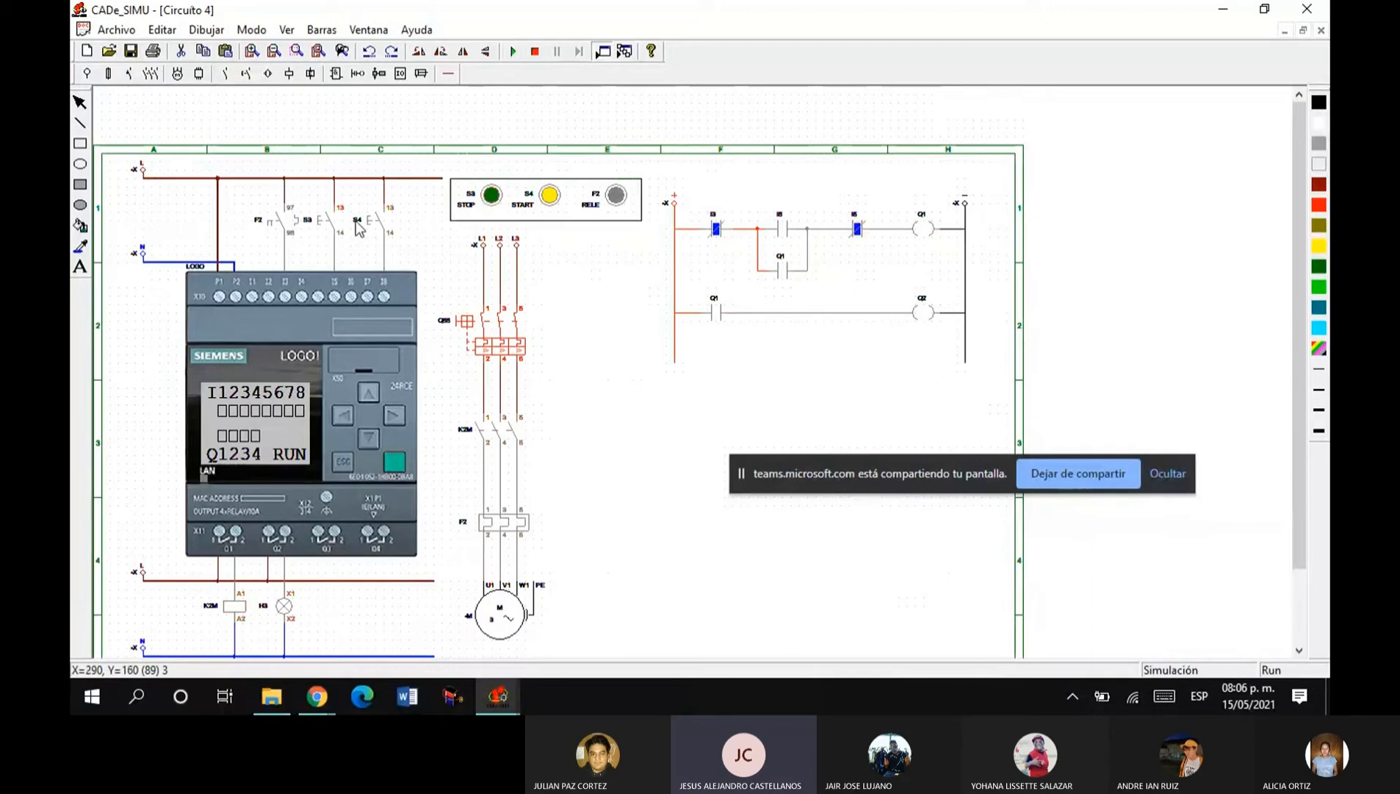
left_click(371, 225)
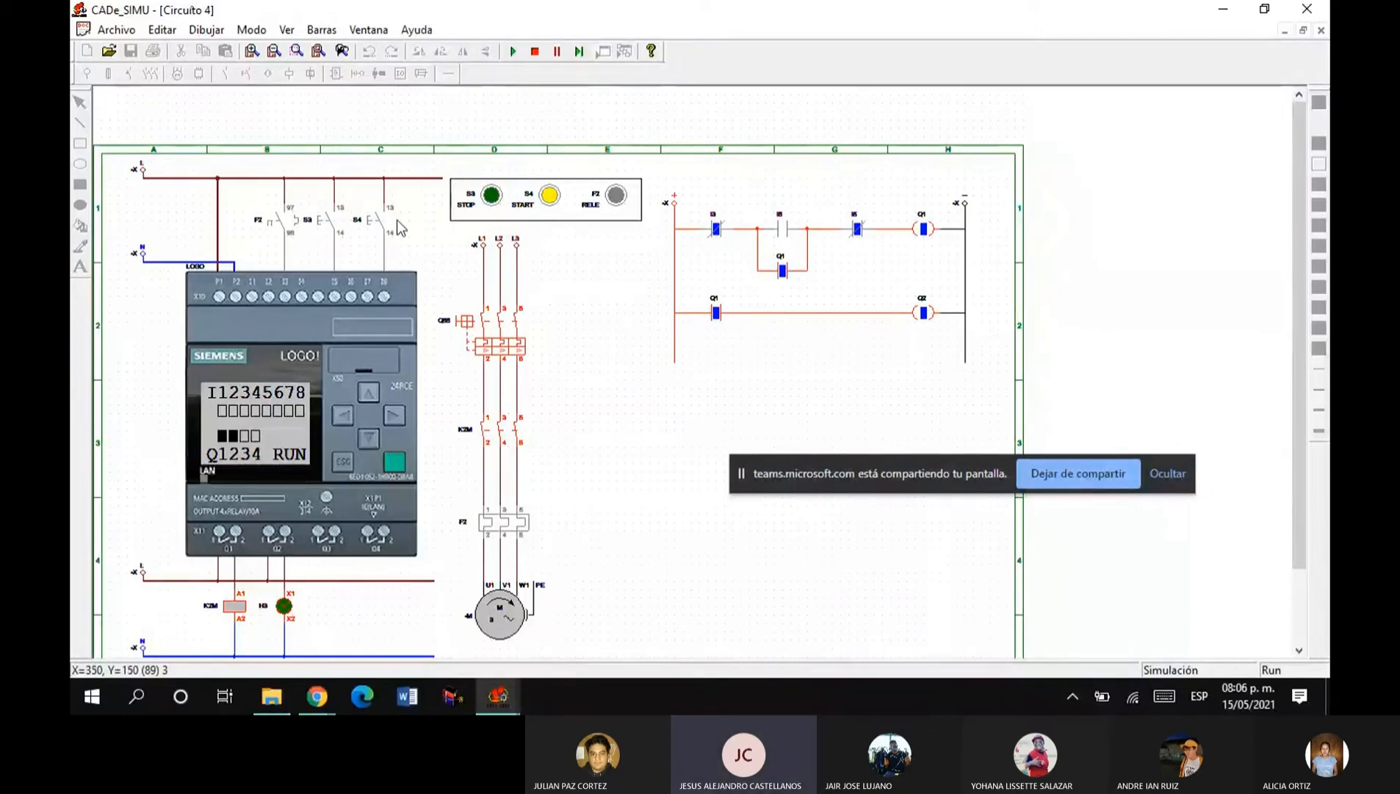
Open the motor breaker, switch STOP S3 on and off, and switch START S4 on.
left_click(498, 338)
left_click(492, 197)
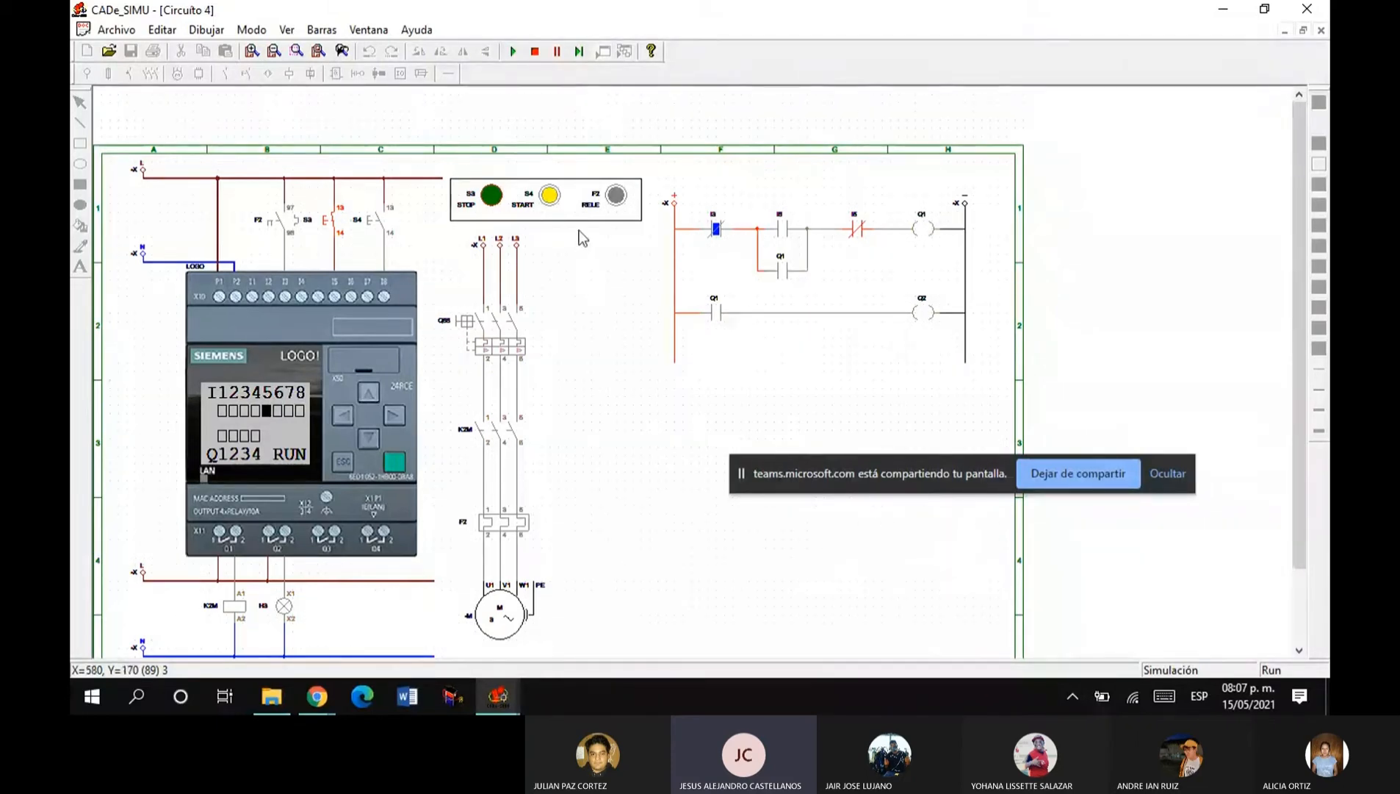
left_click(493, 208)
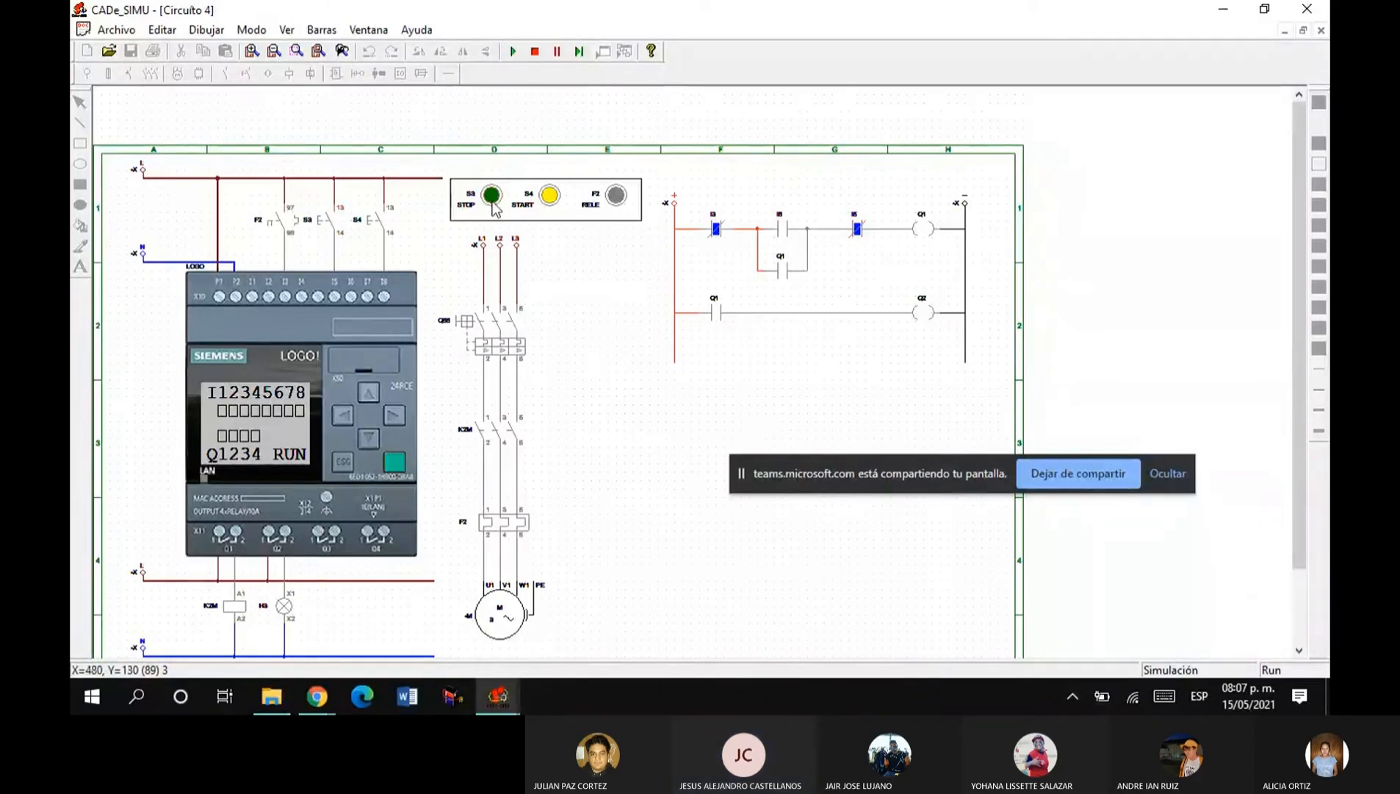
left_click(550, 195)
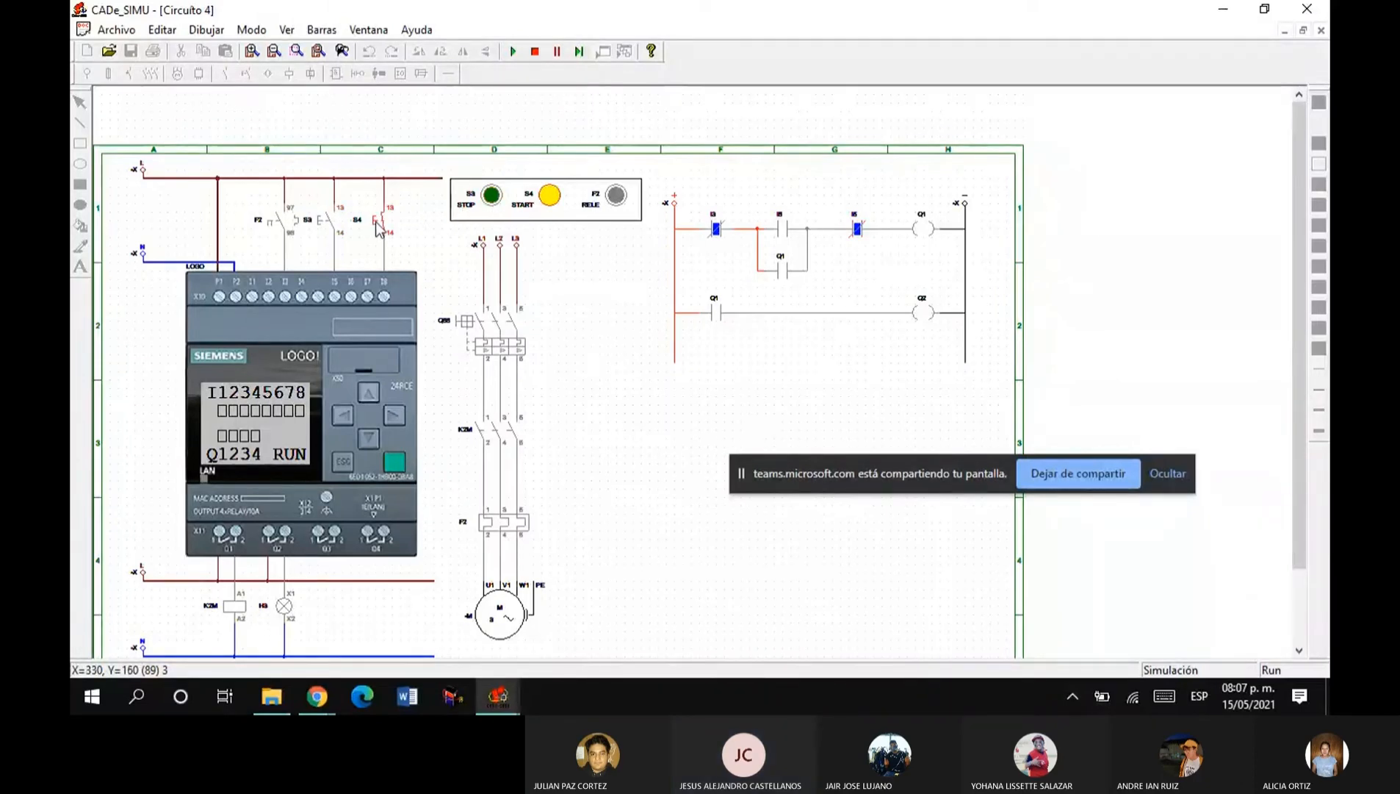
Trip thermal relay F2, switch START S4 off and reset the relay.
left_click(504, 523)
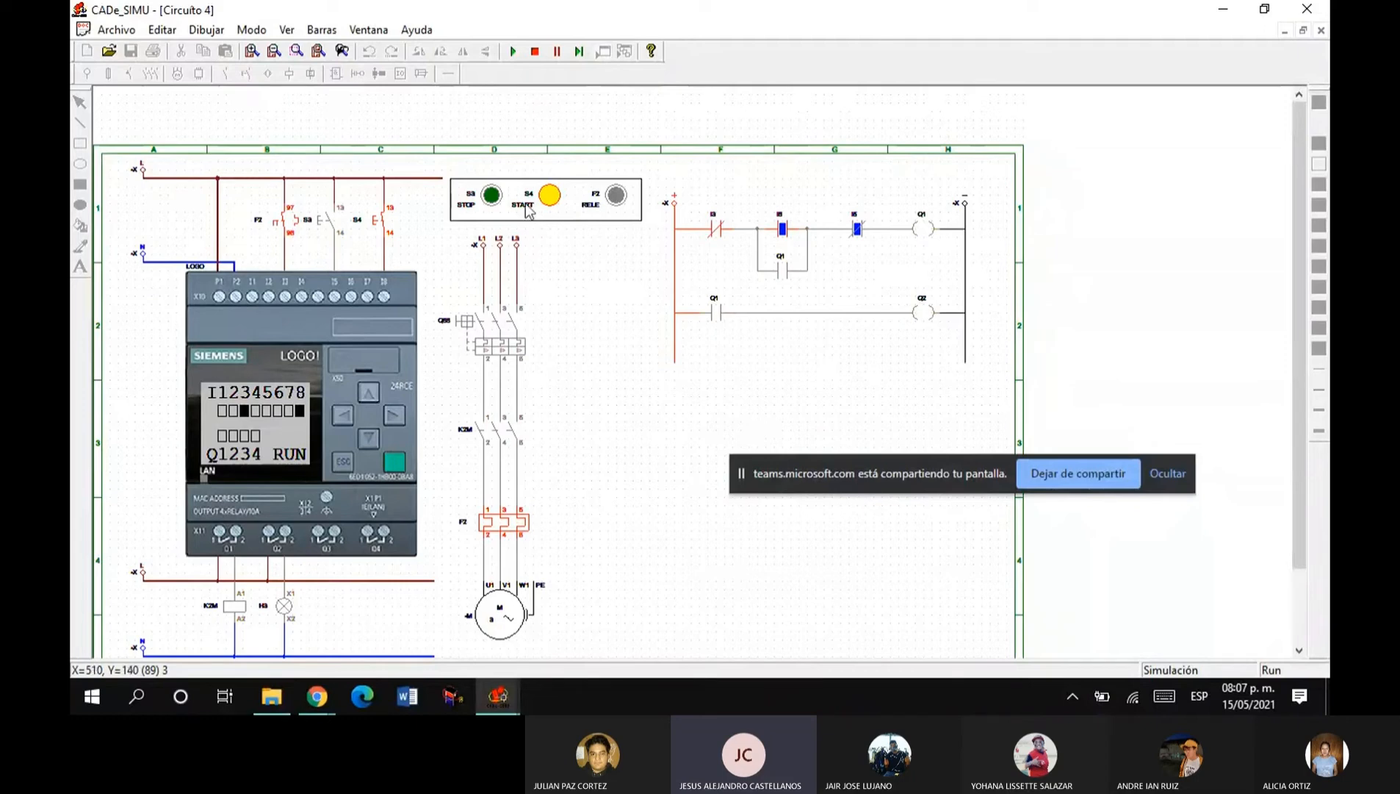
left_click(549, 202)
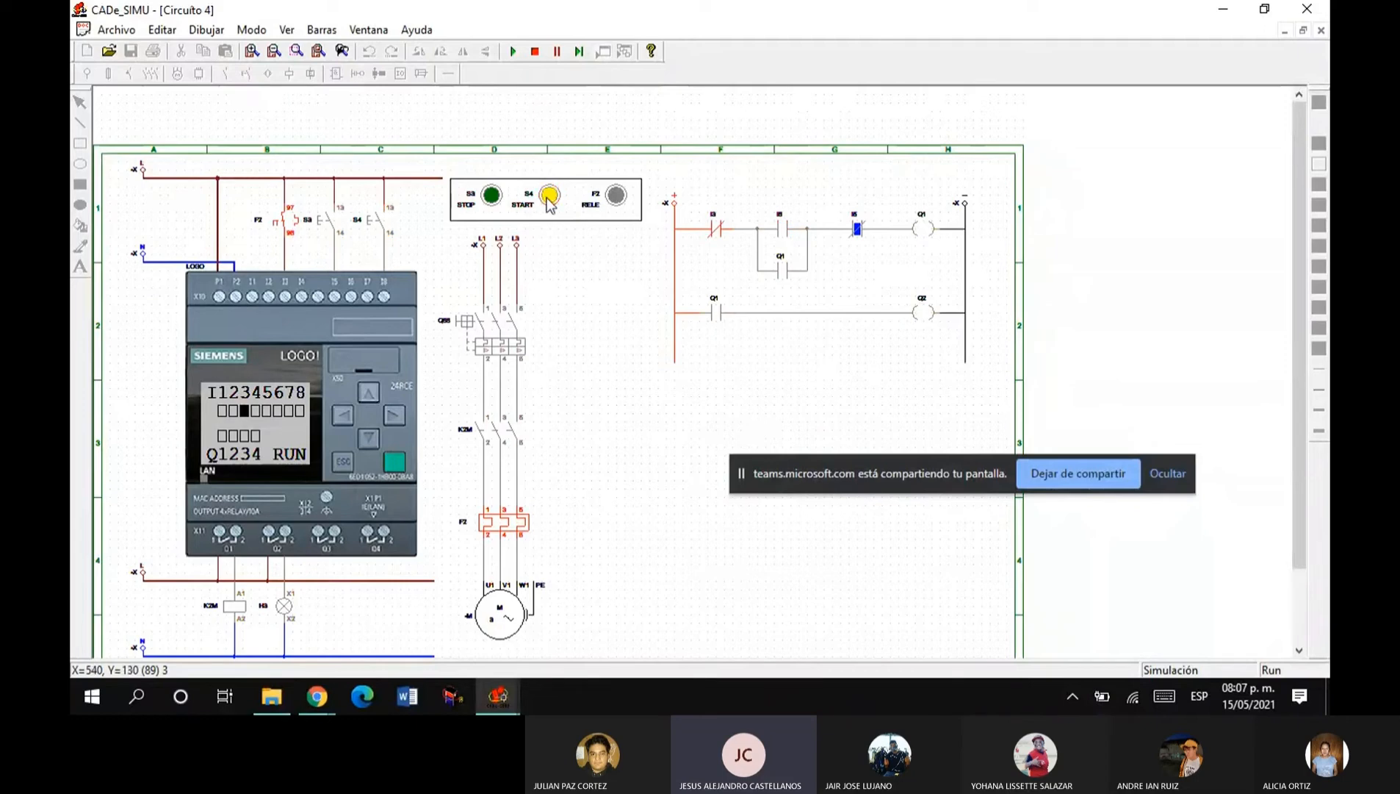
left_click(496, 531)
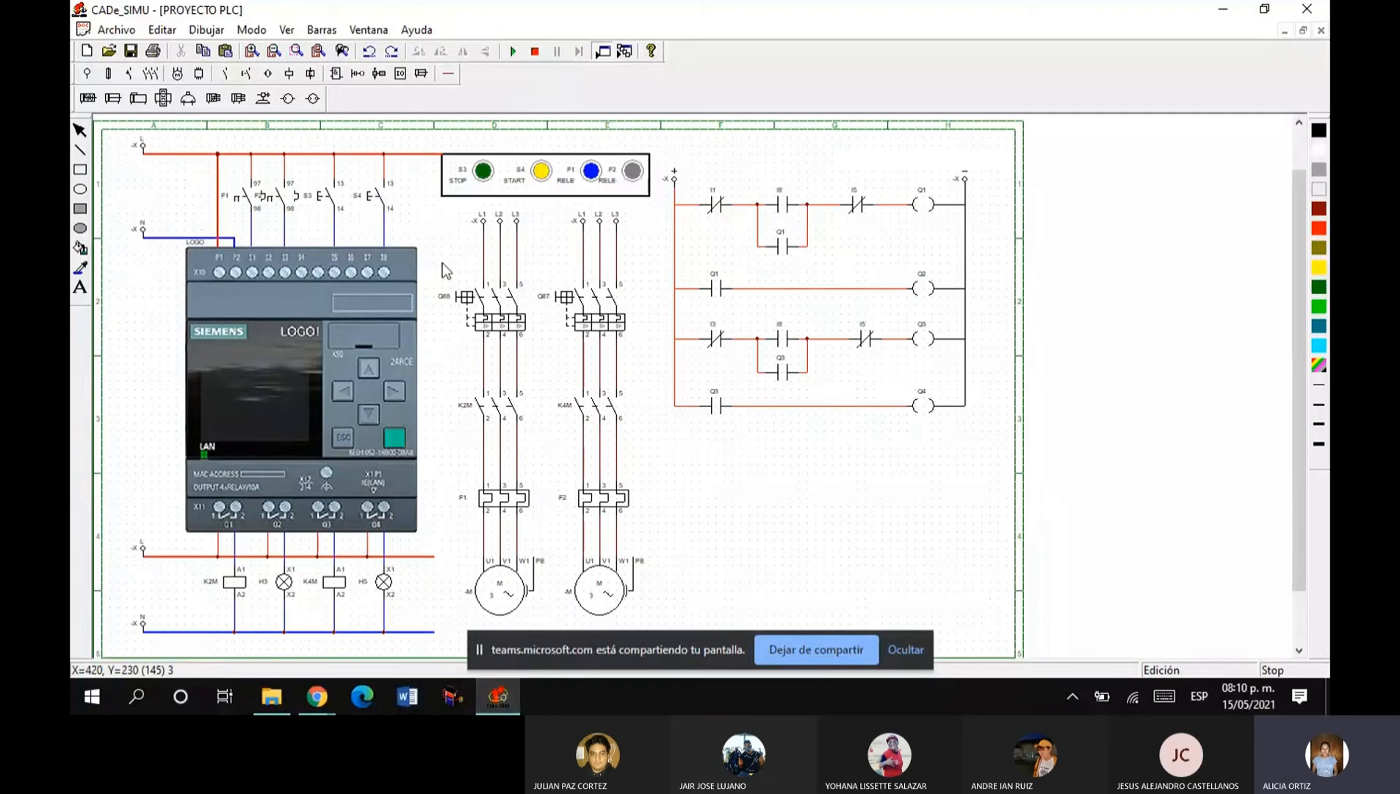
Start the simulation of the two-motor project and operate the circuit breakers of both motors.
left_click(511, 52)
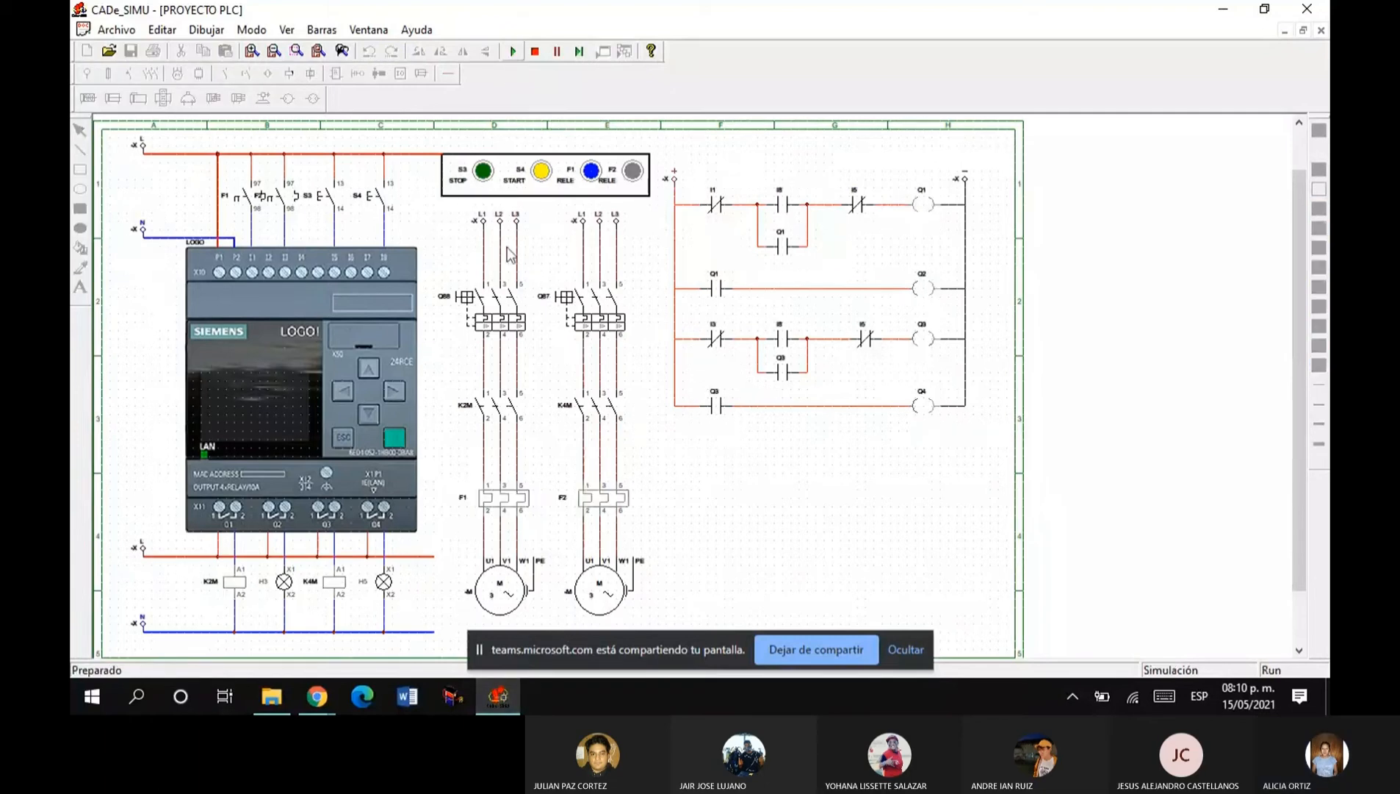
left_click(500, 301)
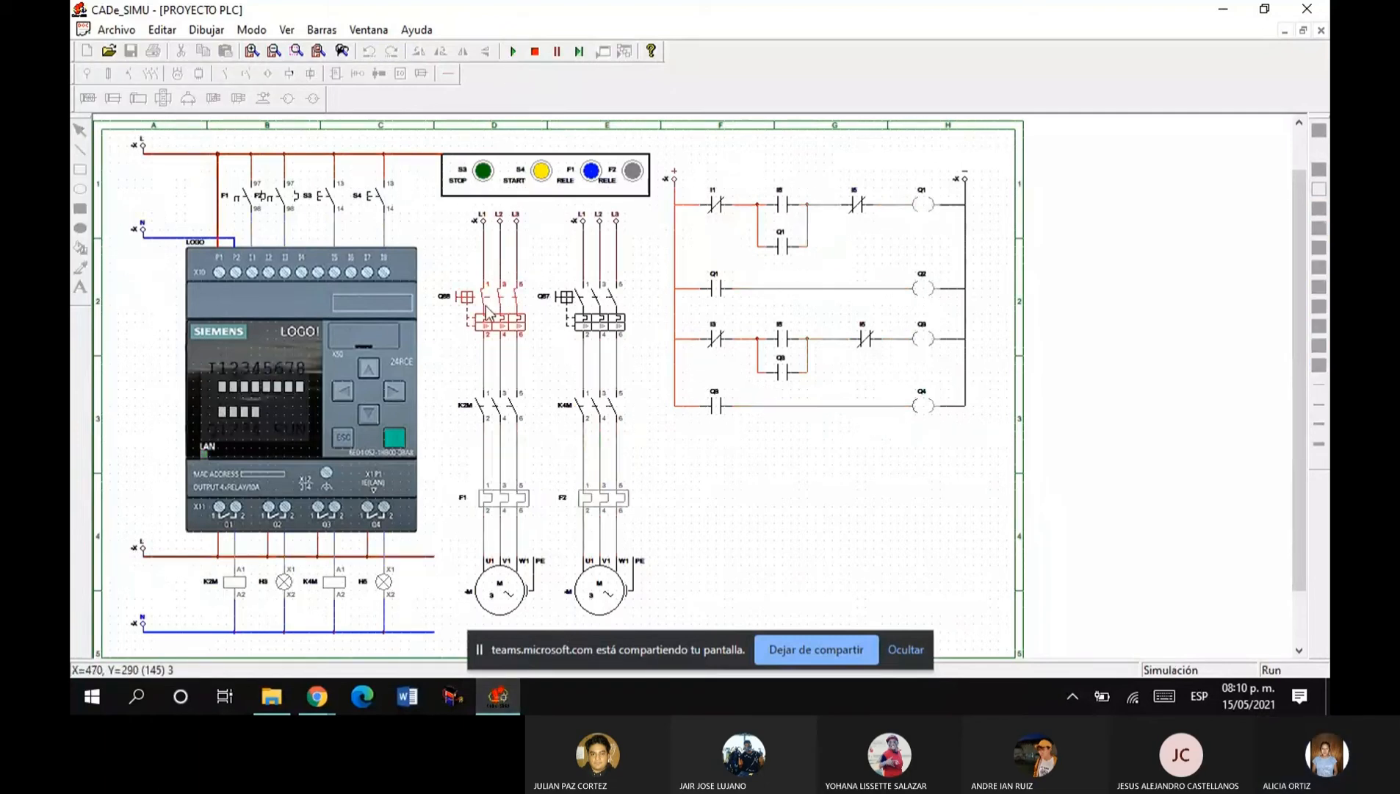
left_click(611, 314)
left_click(441, 301)
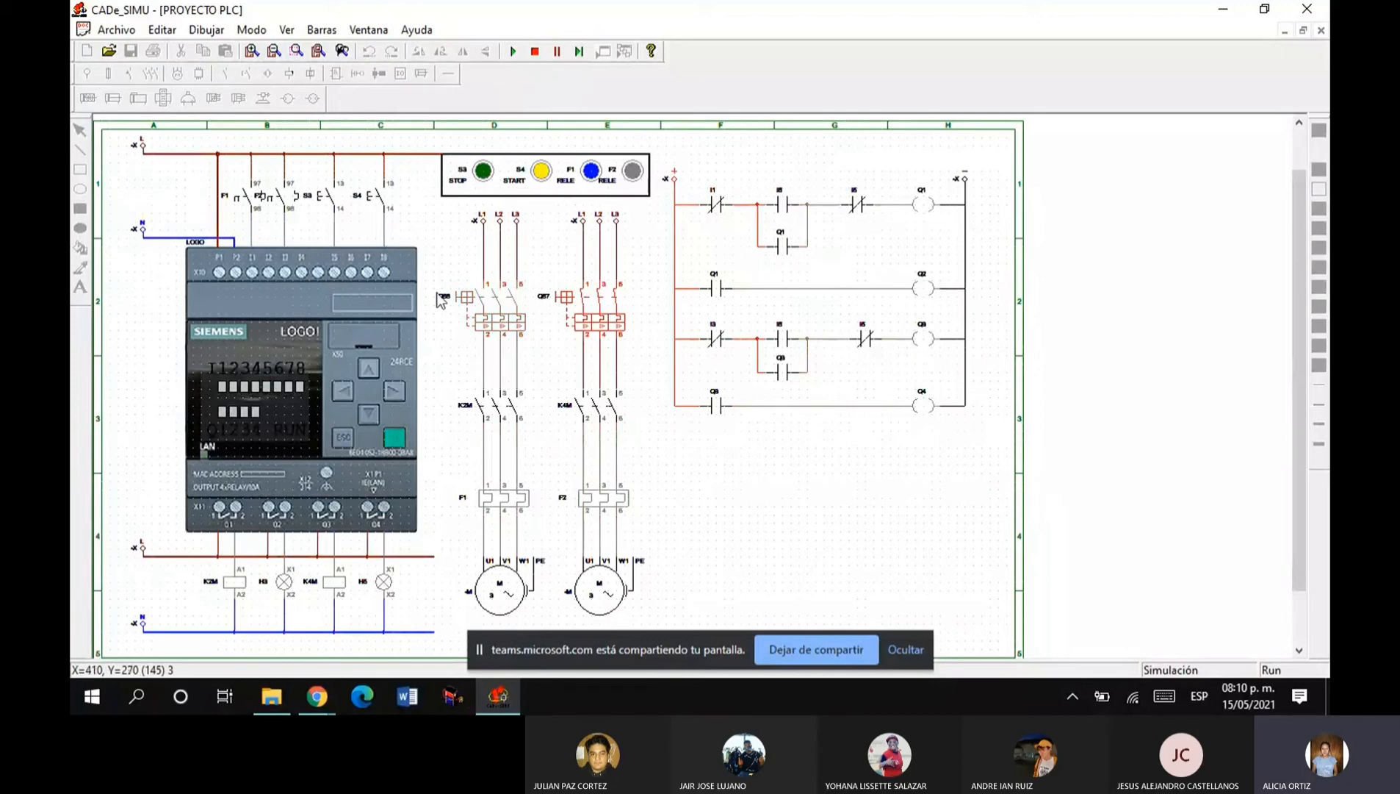
Start both motors with S4, close the first motor's circuit breaker, and stop both motors with S3, releasing it again.
left_click(324, 337)
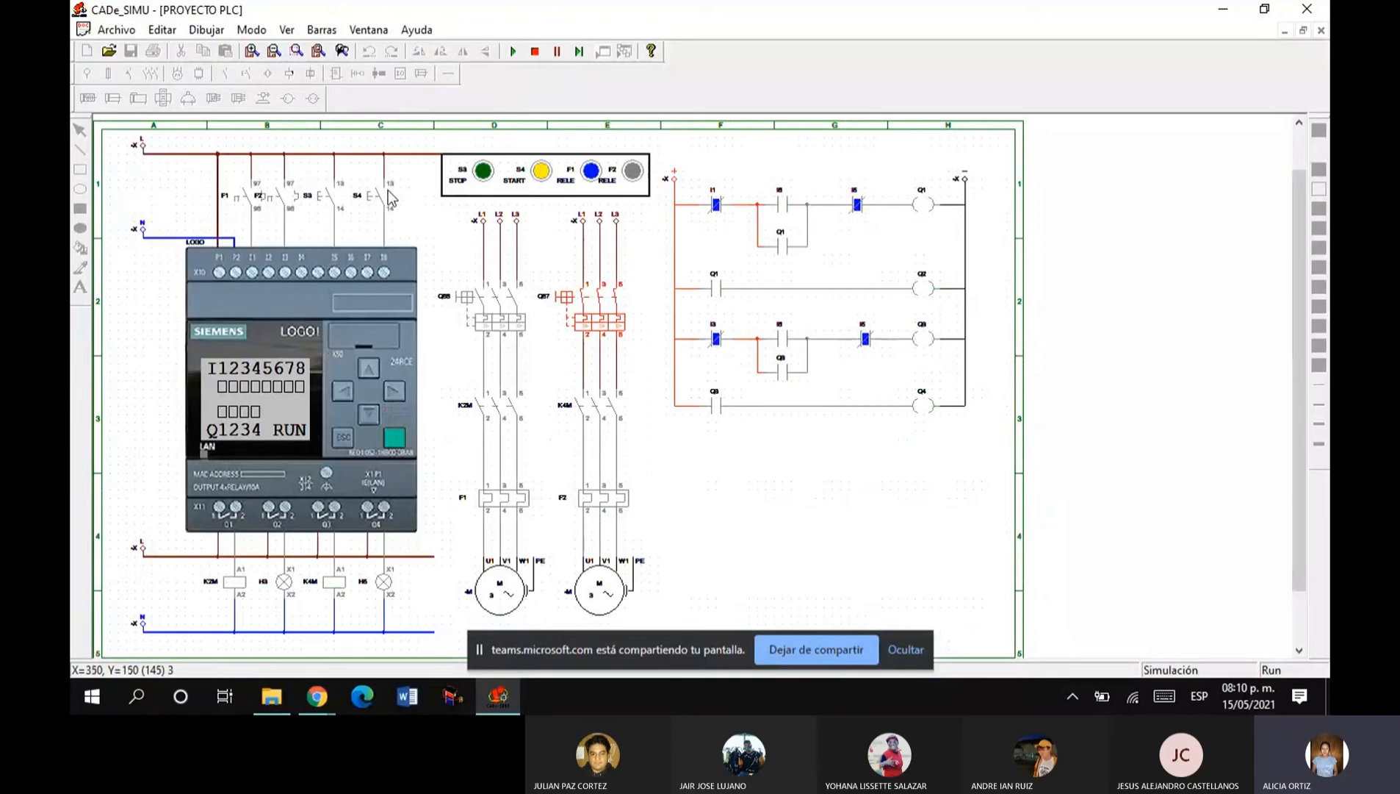
left_click(380, 197)
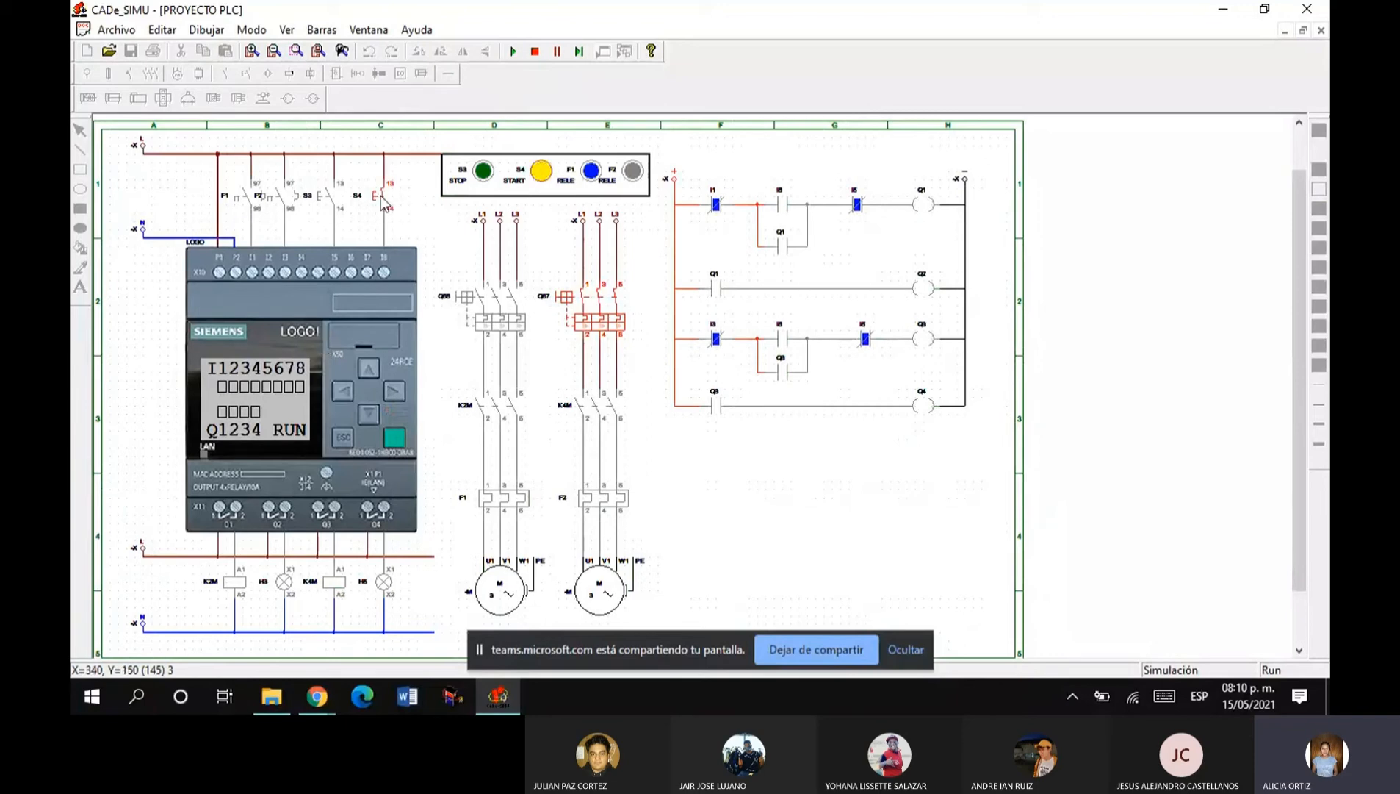
left_click(477, 323)
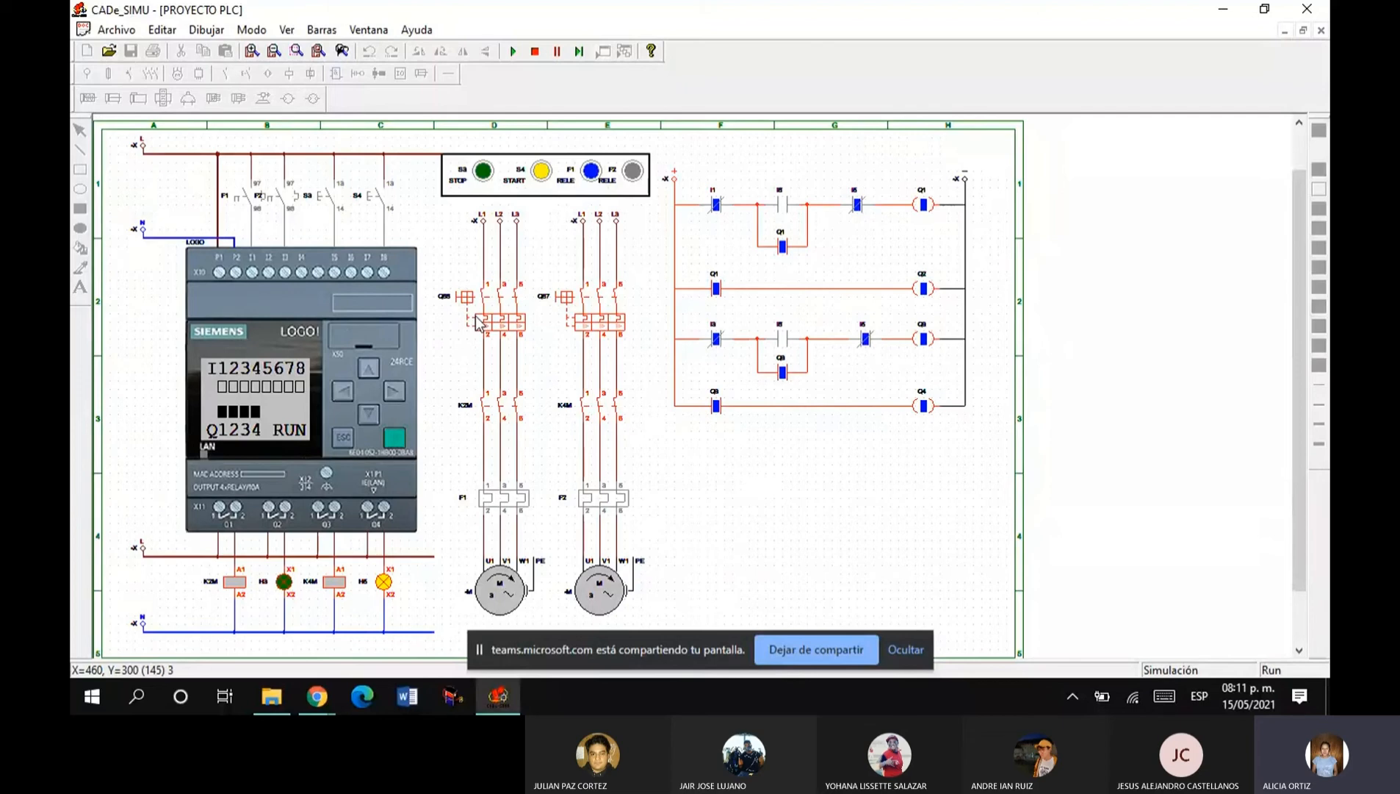
left_click(328, 198)
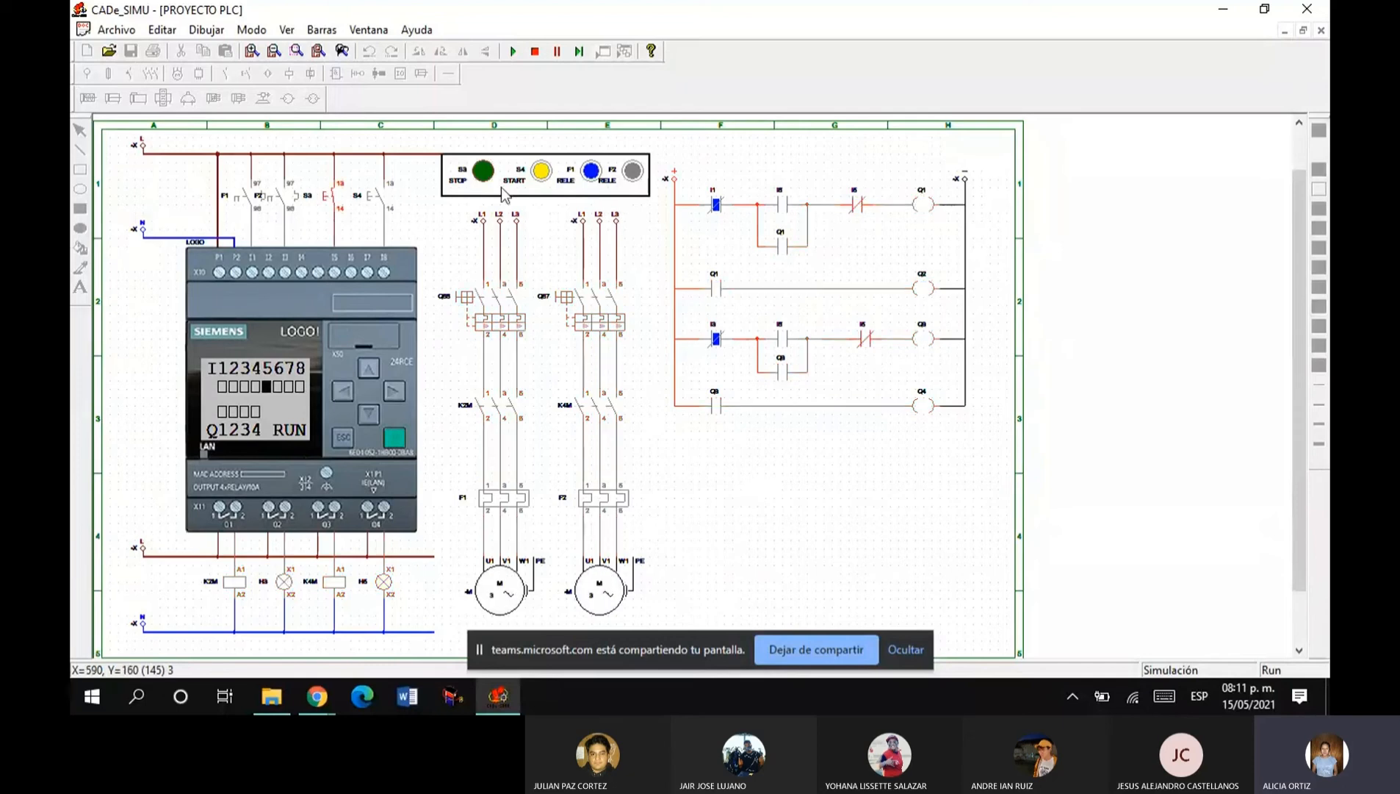
left_click(330, 199)
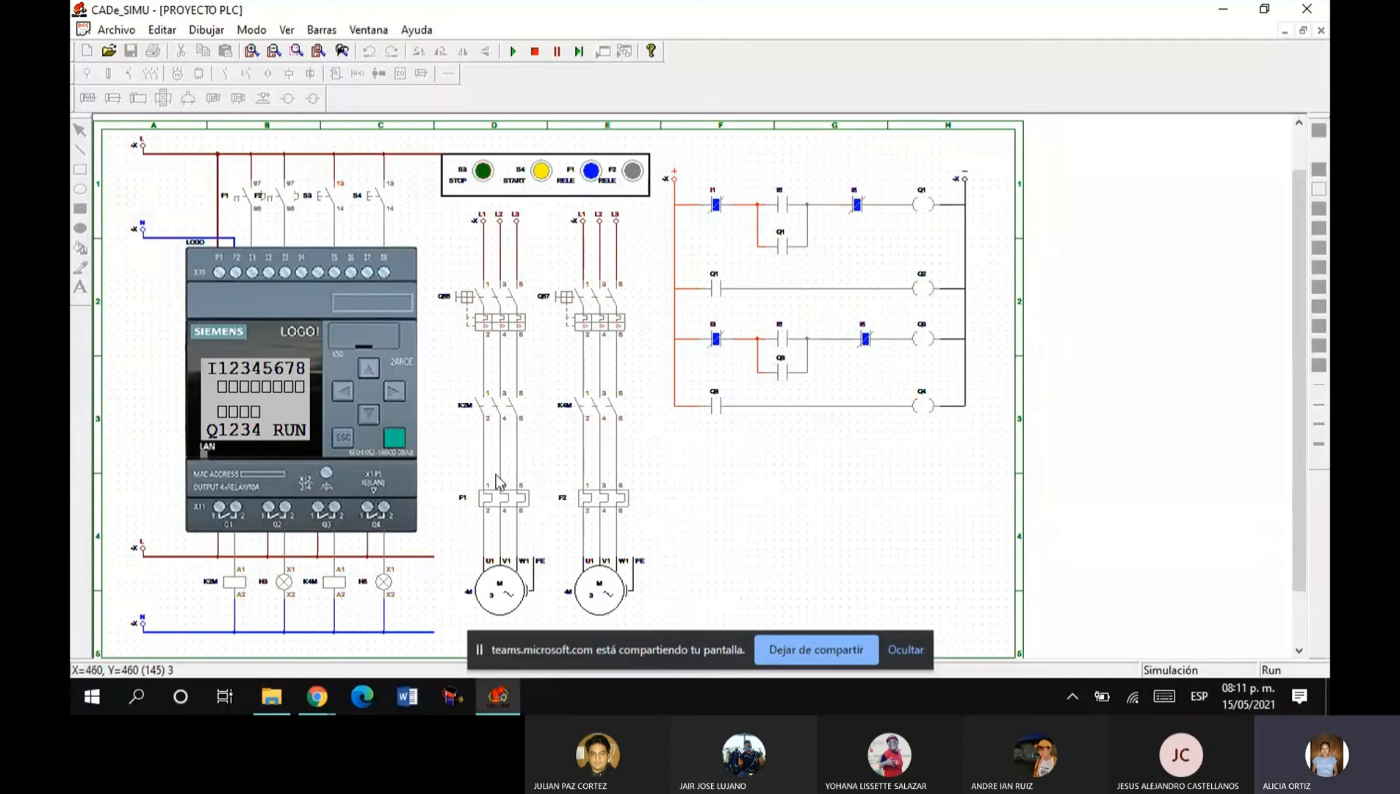
Trip thermal relays F1 and F2 on the two motor circuits and stop sharing the screen.
left_click(504, 500)
left_click(599, 505)
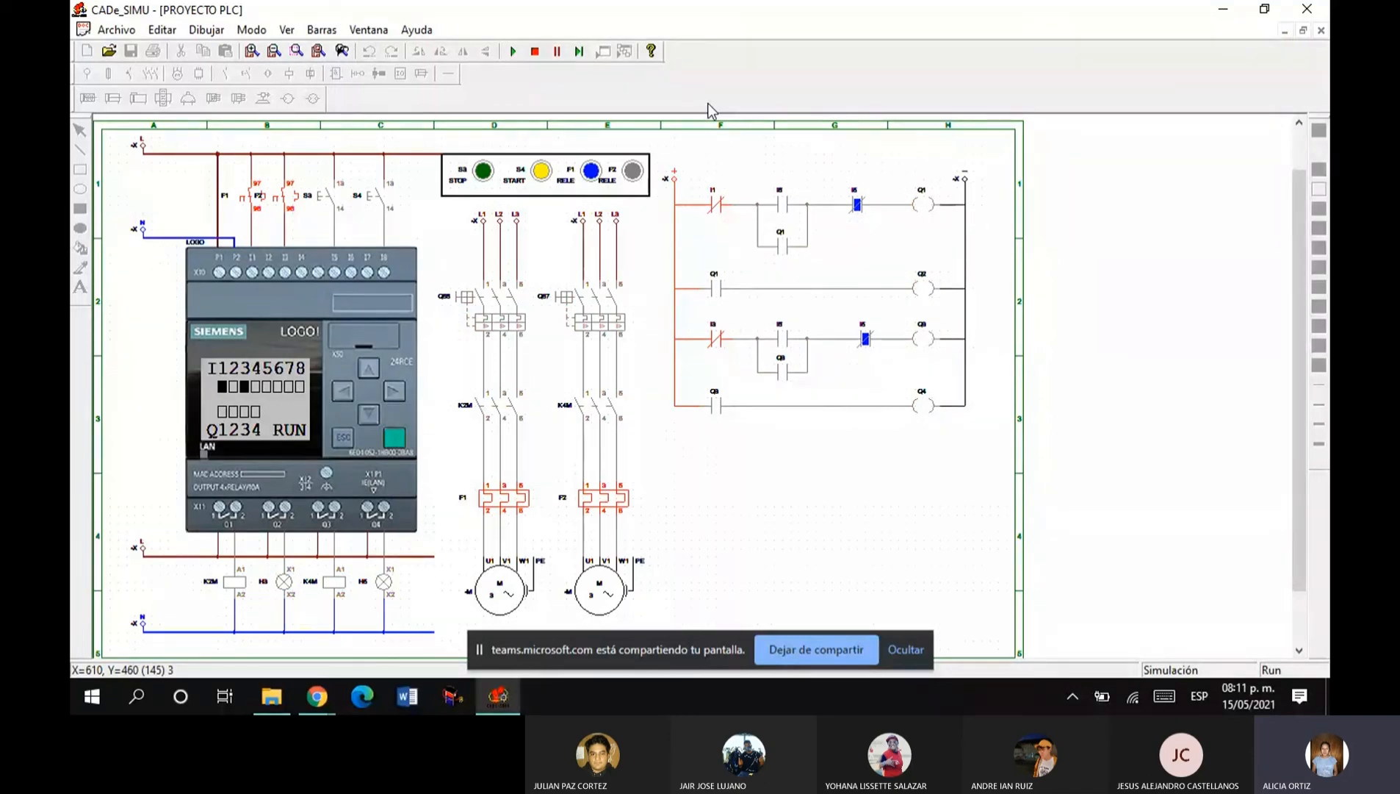
left_click(797, 651)
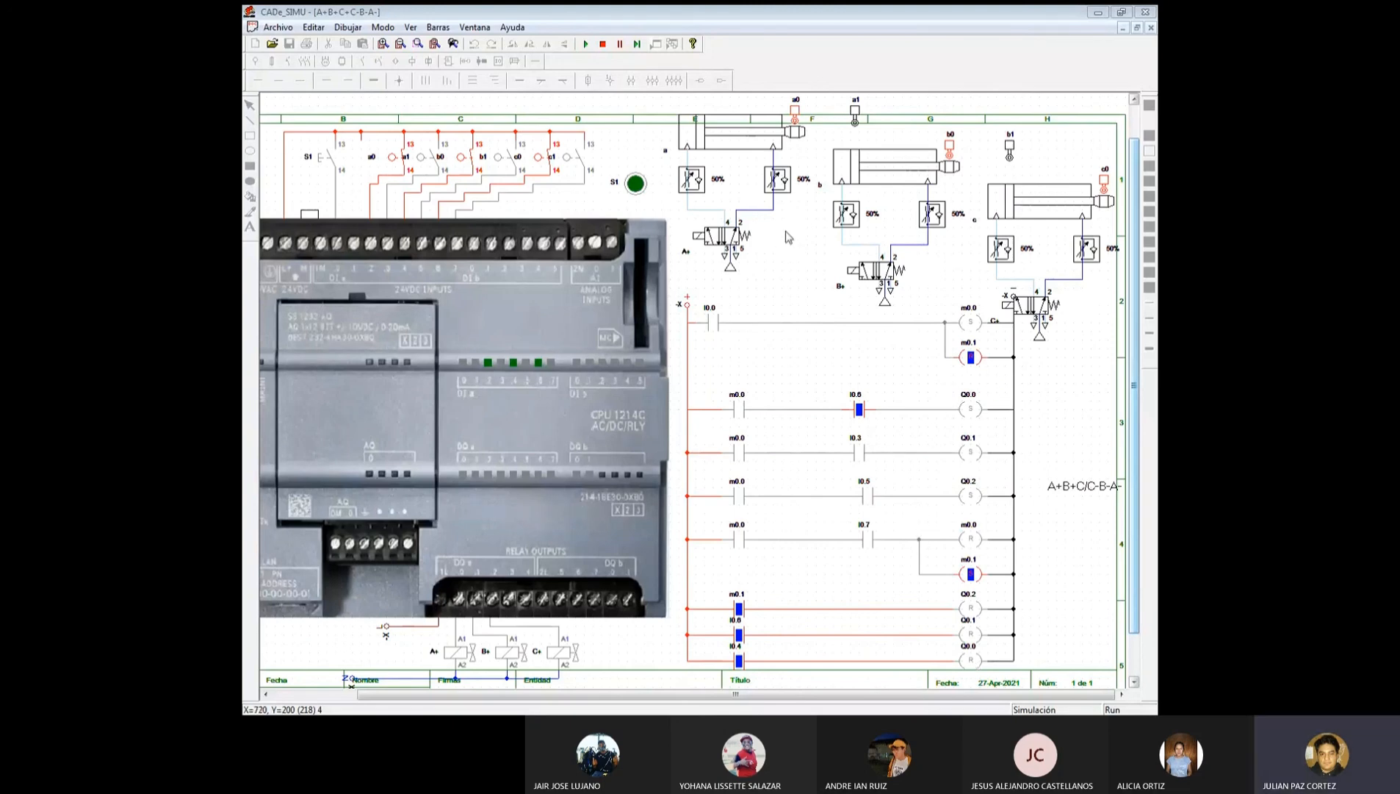
Run the A+B+C+C-B-A- pneumatic sequence with pushbutton S1 in simulation and stop the simulation.
left_click(591, 47)
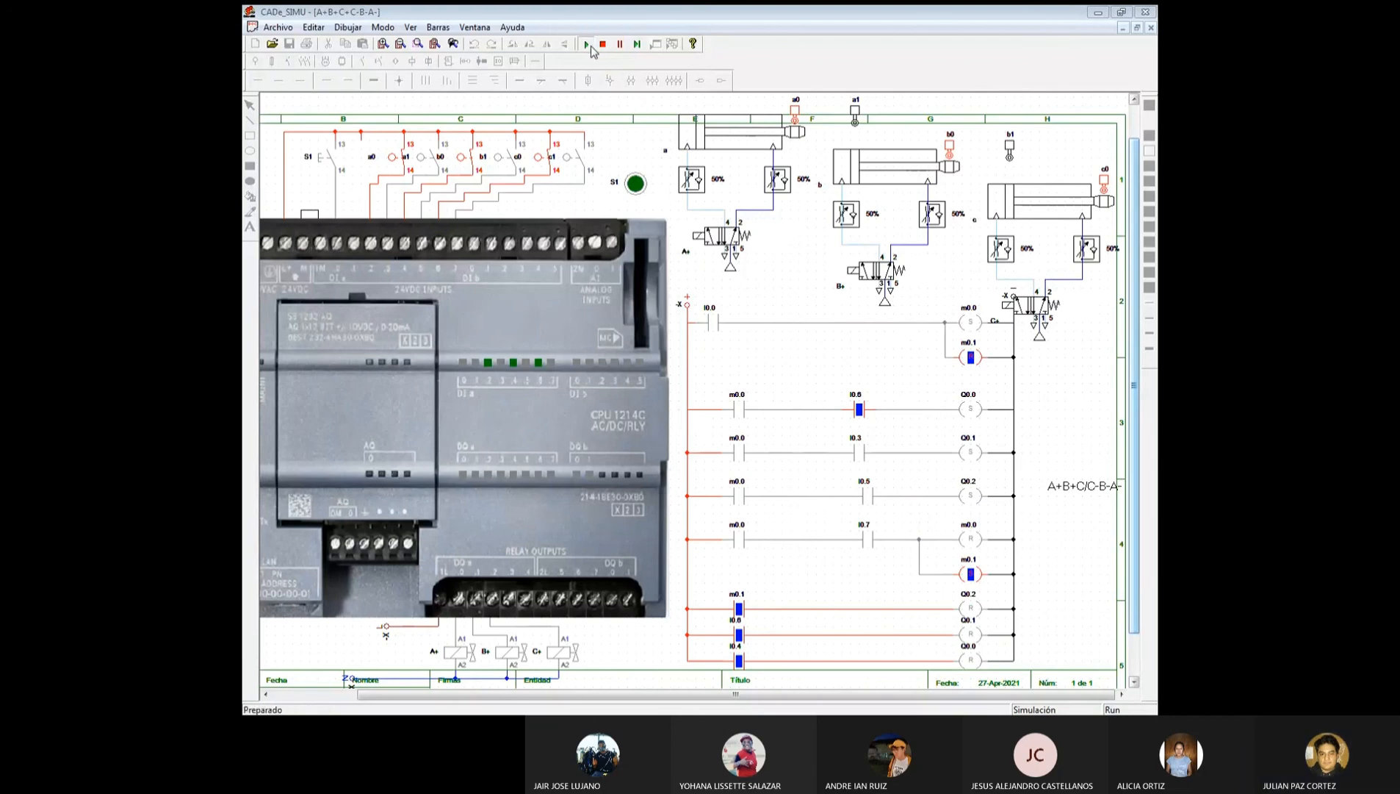
left_click(638, 185)
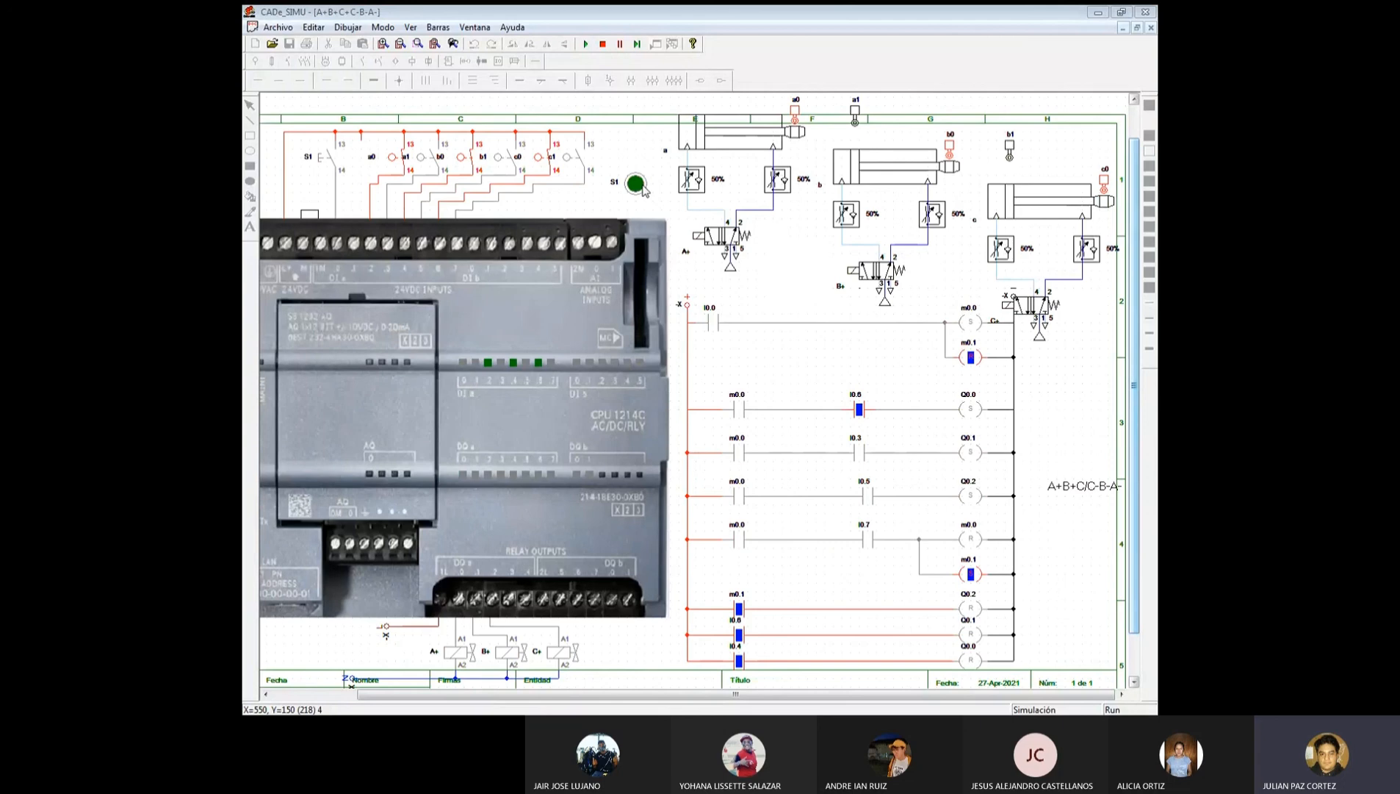
left_click(603, 45)
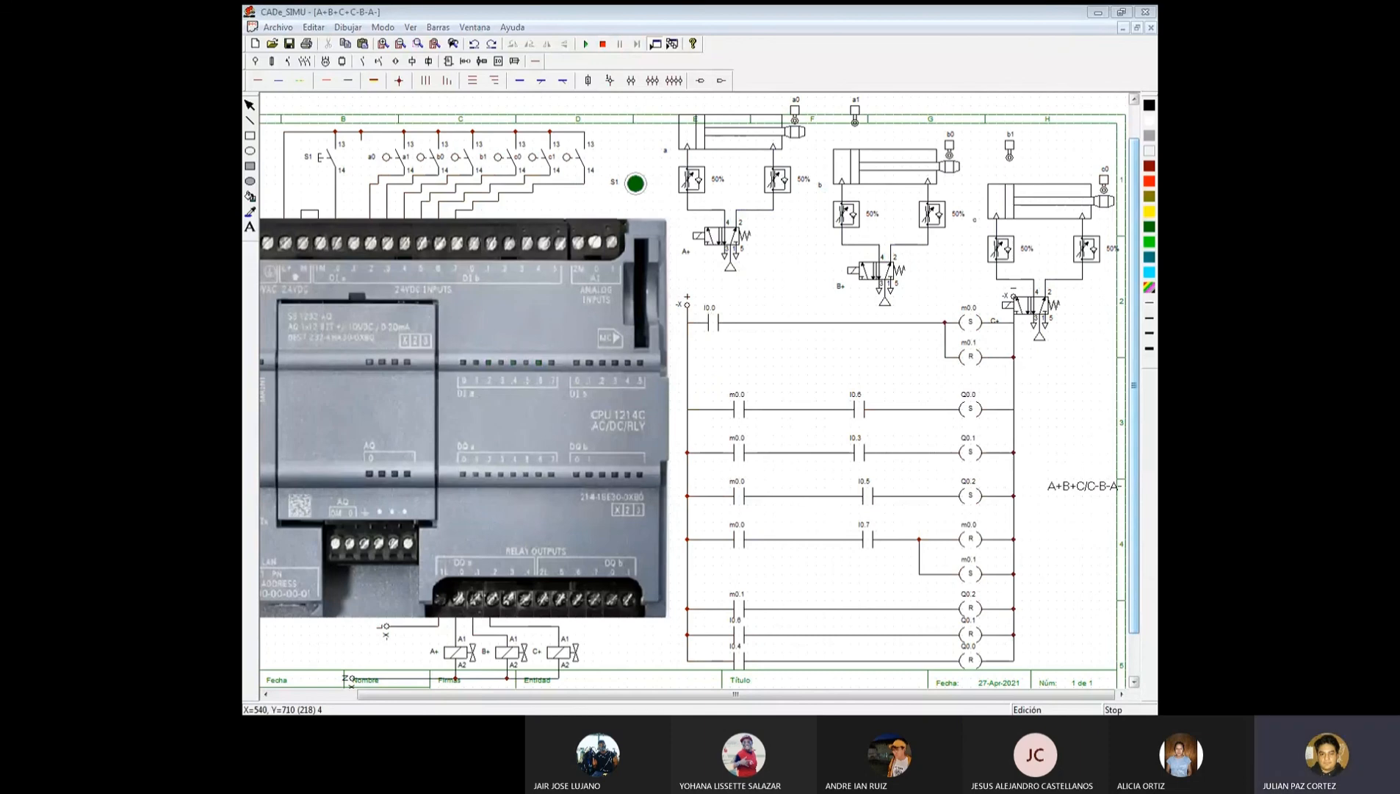